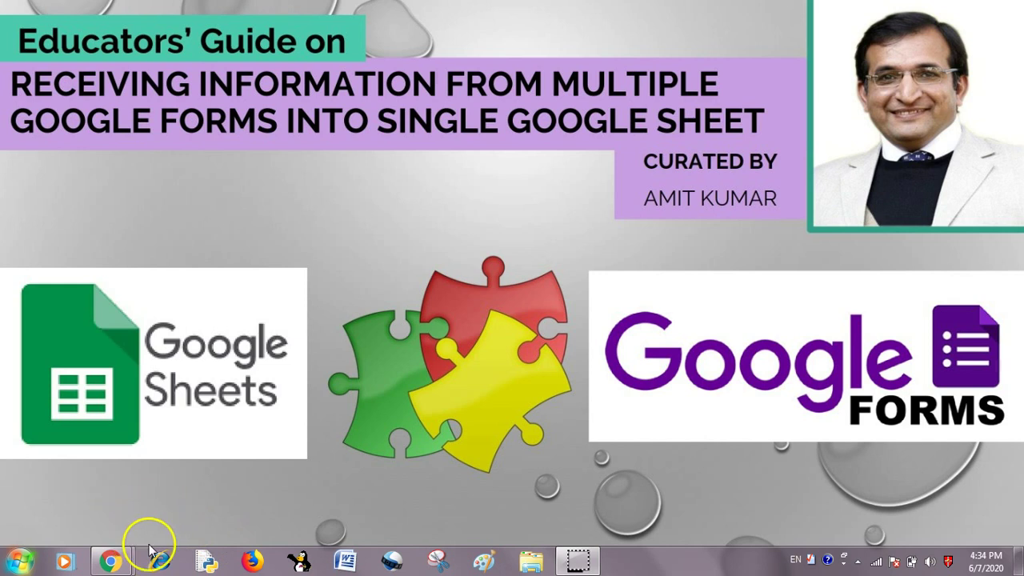
Bring Chrome forward from the My Drive preview and go to the WAKELET form editor.
{"action": "mouse_move", "coordinate": [109, 562]}
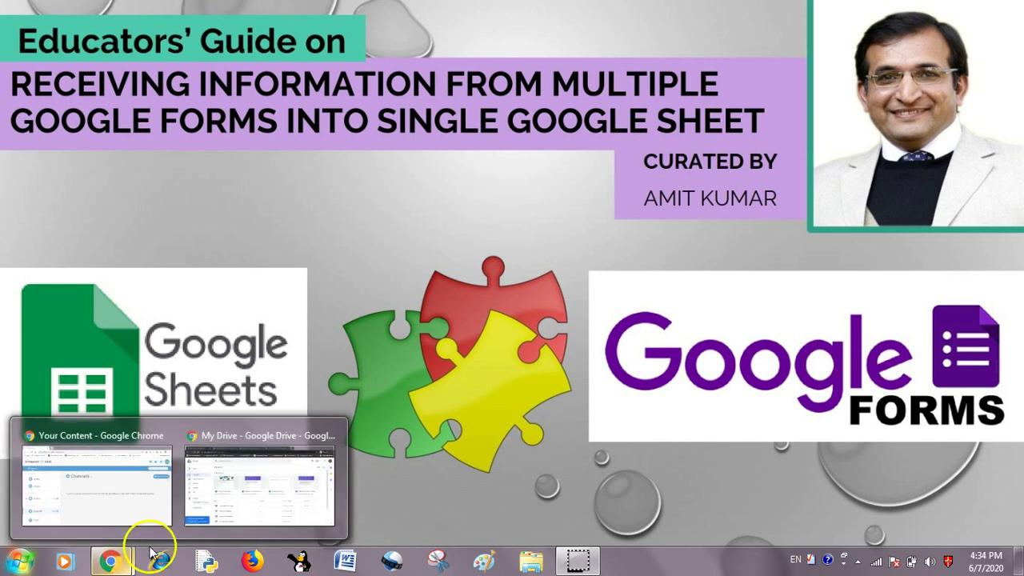
{"action": "left_click", "coordinate": [240, 506]}
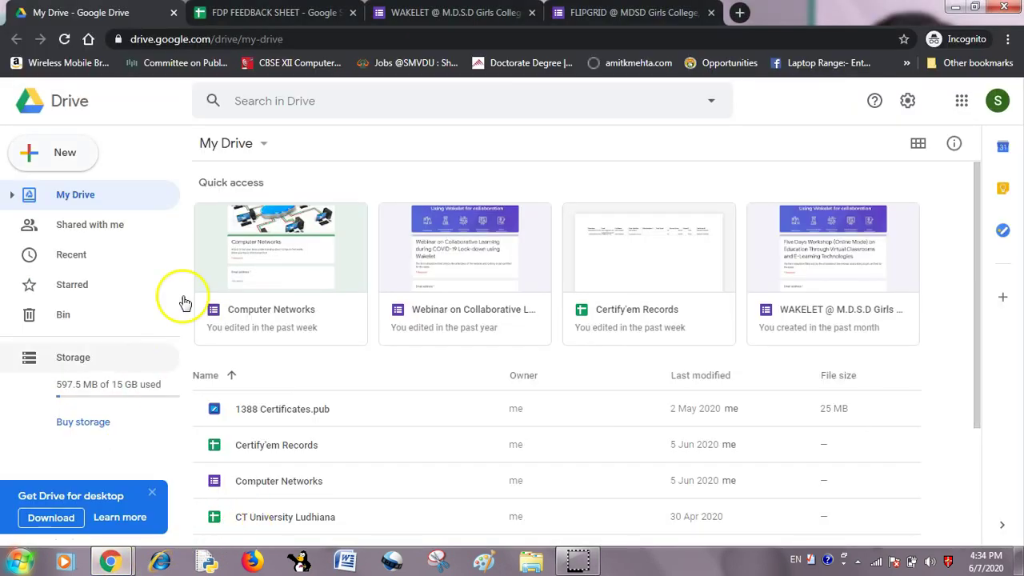
{"action": "left_click", "coordinate": [426, 19]}
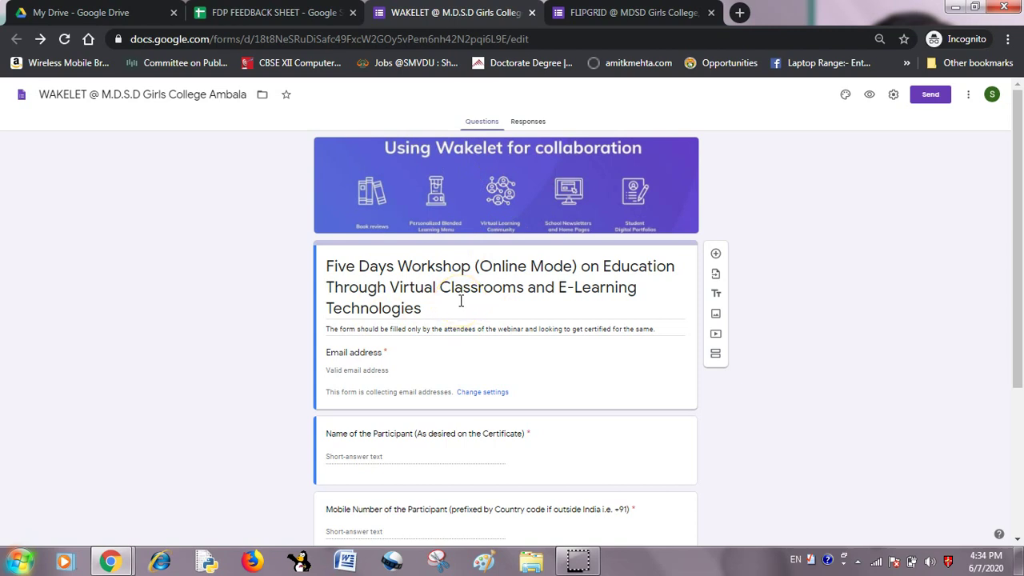
Scroll through the WAKELET and FLIPGRID forms' questions, then go to the FDP FEEDBACK SHEET spreadsheet.
{"action": "scroll", "coordinate": [460, 302], "scroll_direction": "down", "scroll_amount": 3}
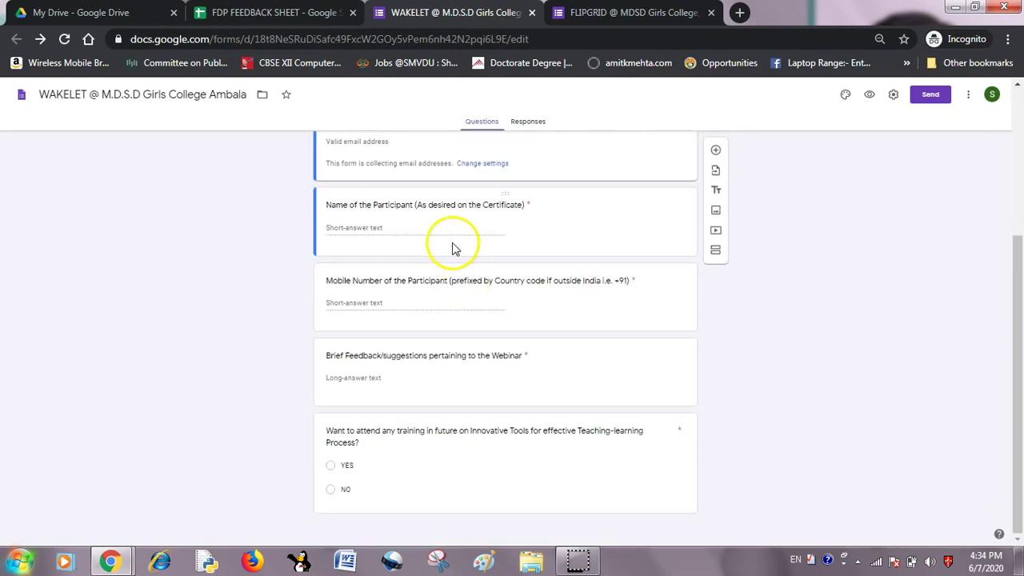
{"action": "scroll", "coordinate": [460, 376], "scroll_direction": "up", "scroll_amount": 3}
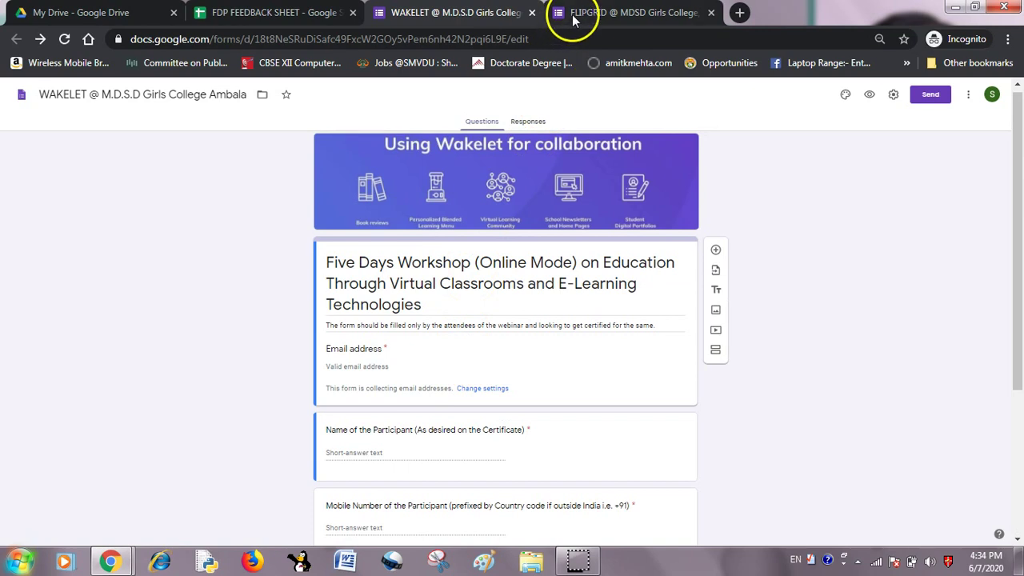
{"action": "left_click", "coordinate": [604, 14]}
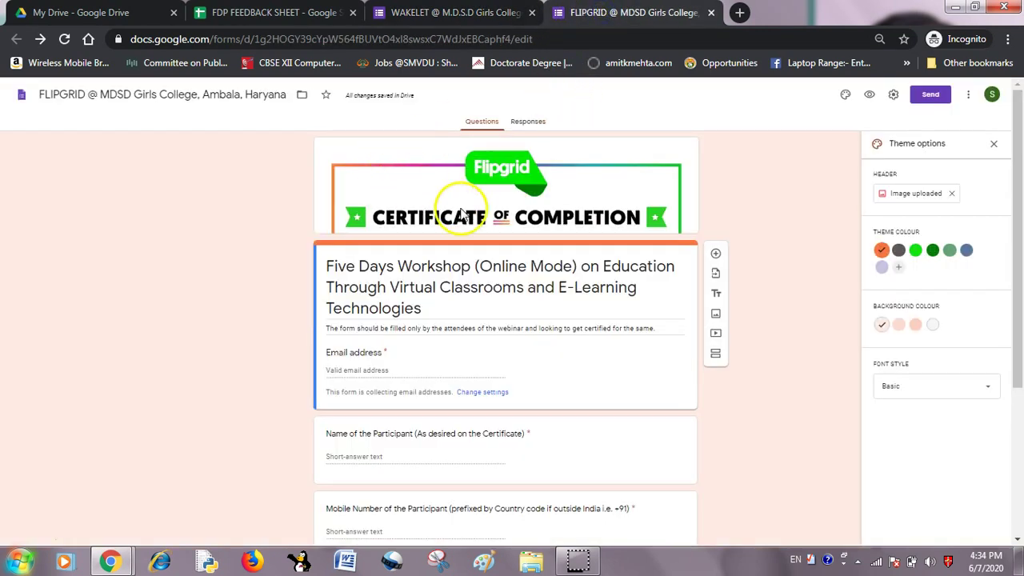
{"action": "scroll", "coordinate": [459, 200], "scroll_direction": "down", "scroll_amount": 2}
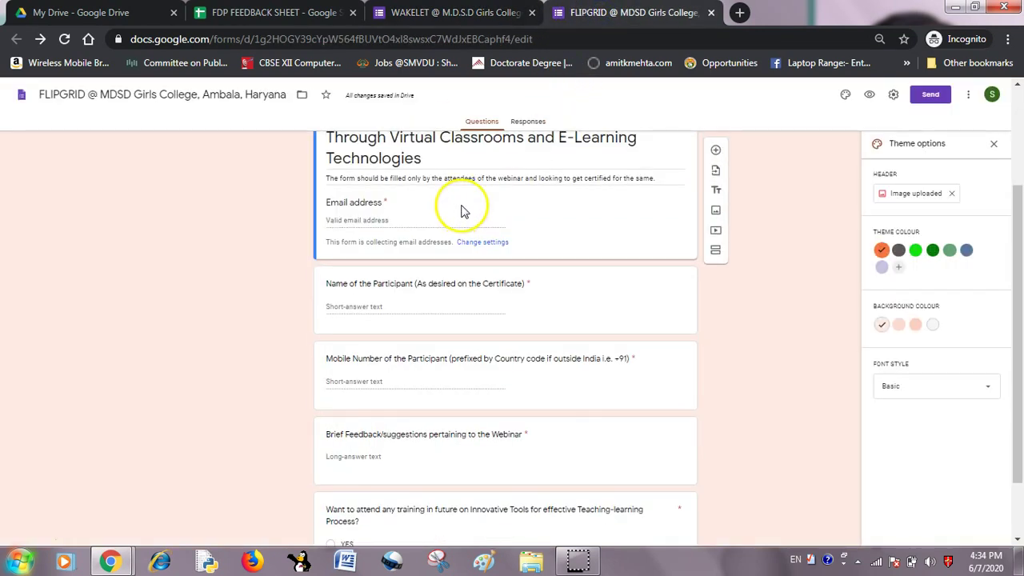
{"action": "scroll", "coordinate": [460, 211], "scroll_direction": "down", "scroll_amount": 1}
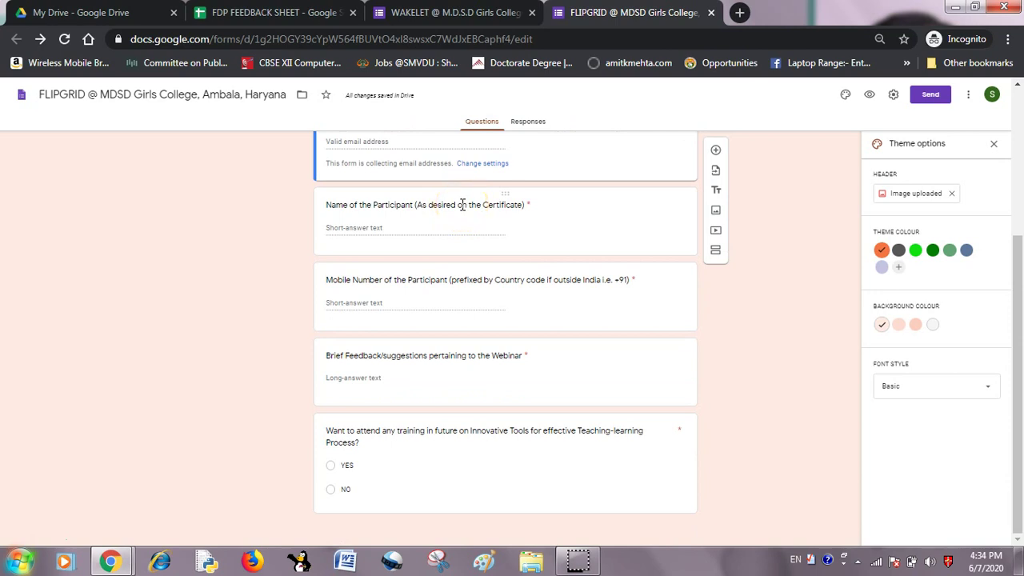
{"action": "scroll", "coordinate": [462, 205], "scroll_direction": "up", "scroll_amount": 3}
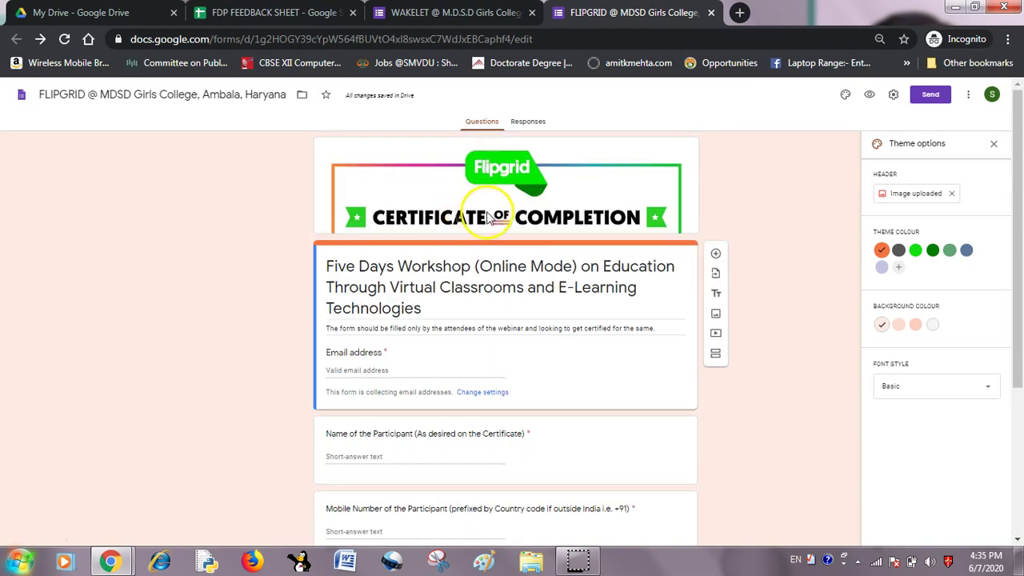
{"action": "left_click", "coordinate": [260, 12]}
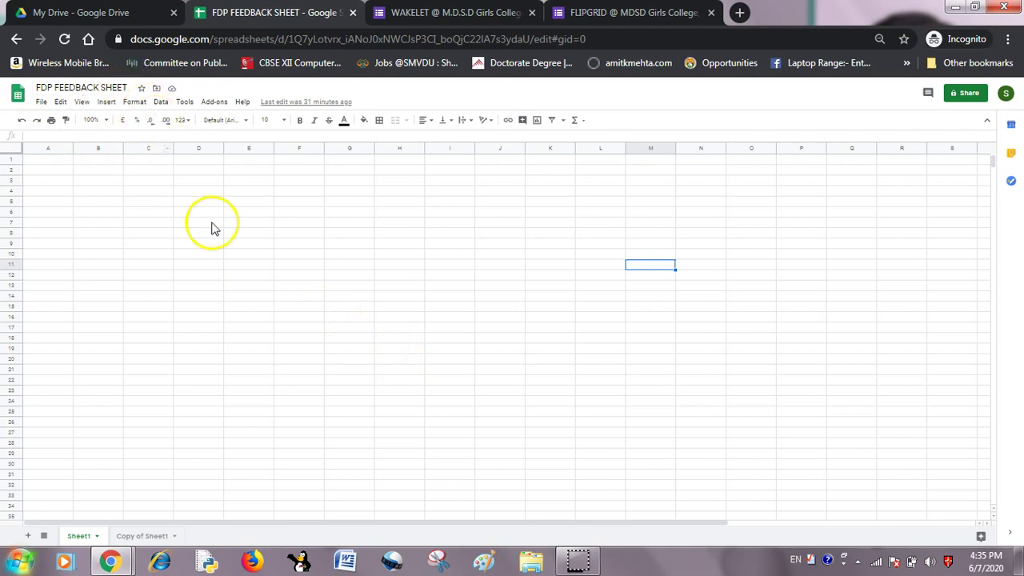
Flip between the WAKELET and FLIPGRID forms, then back to FDP FEEDBACK SHEET.
{"action": "left_click", "coordinate": [462, 12]}
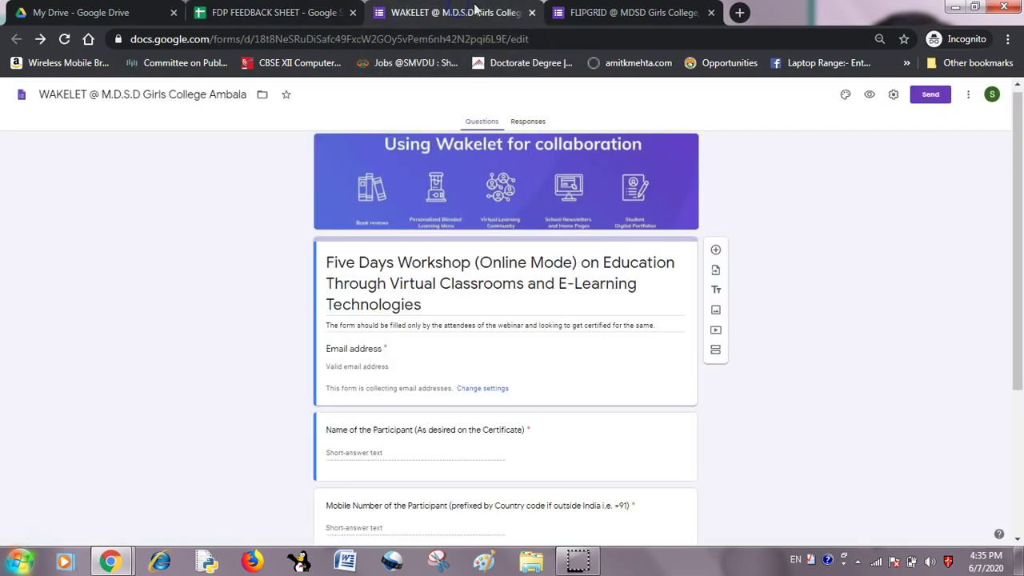
{"action": "left_click", "coordinate": [625, 12]}
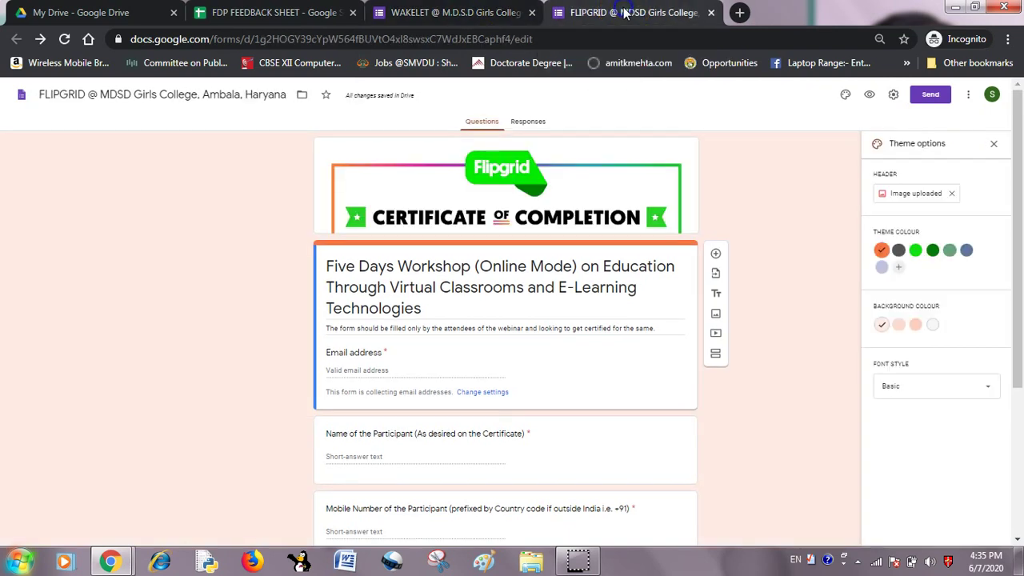
{"action": "left_click", "coordinate": [465, 12]}
{"action": "left_click", "coordinate": [268, 12]}
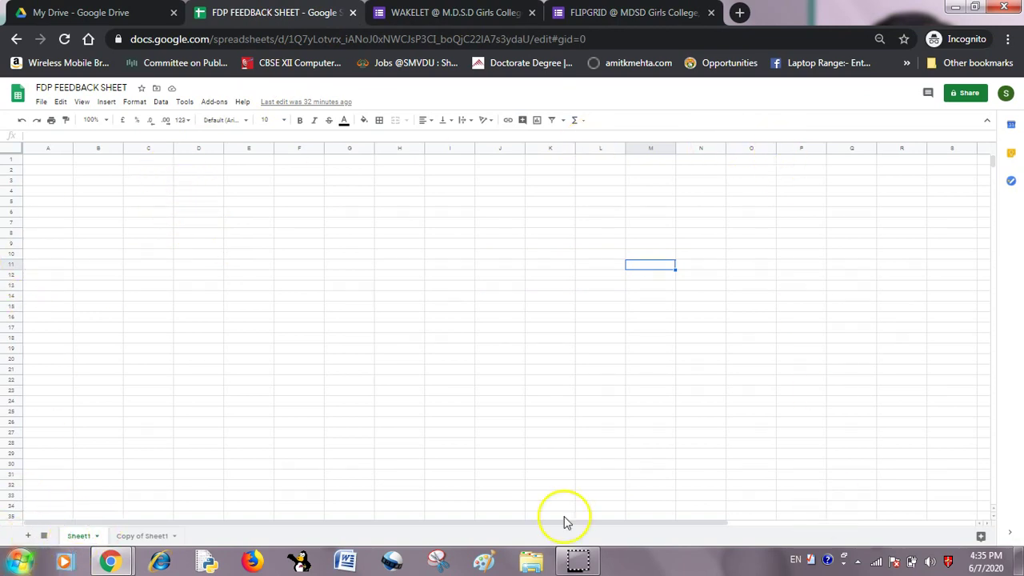
Check the Sheet1 and Copy of Sheet1 sheets, then return to the WAKELET form.
{"action": "left_click", "coordinate": [87, 537]}
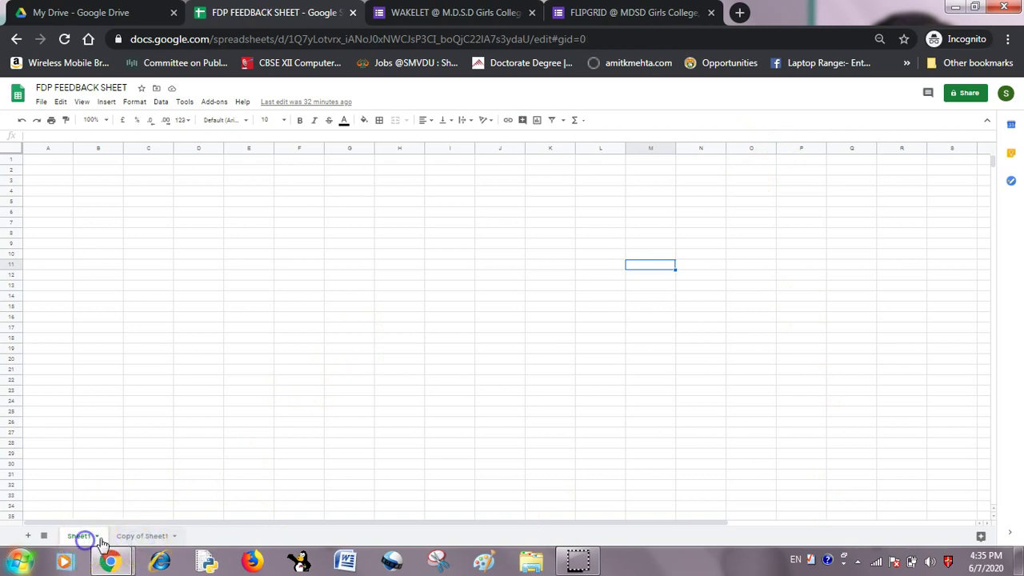
{"action": "left_click", "coordinate": [148, 538]}
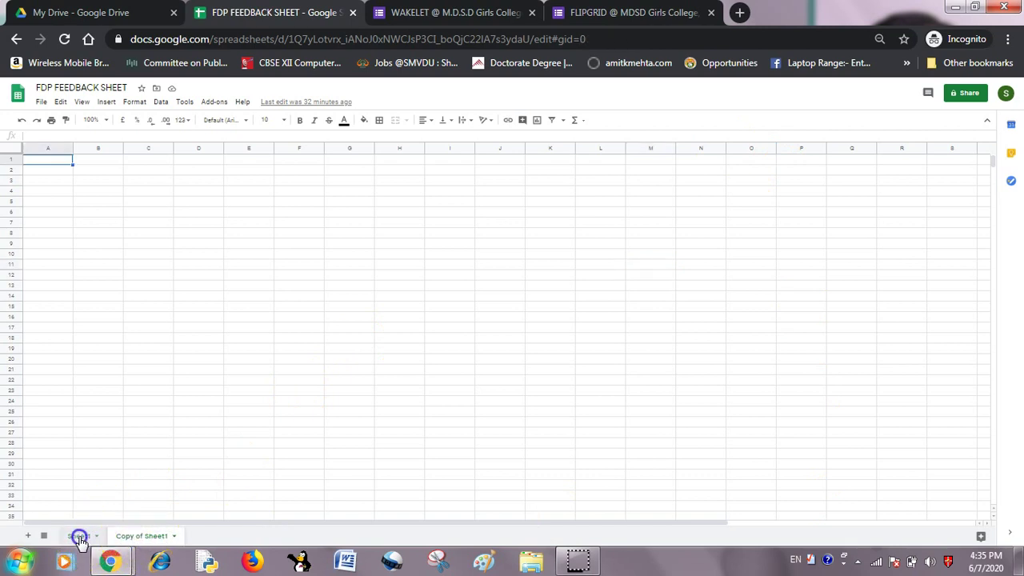
{"action": "left_click", "coordinate": [79, 536]}
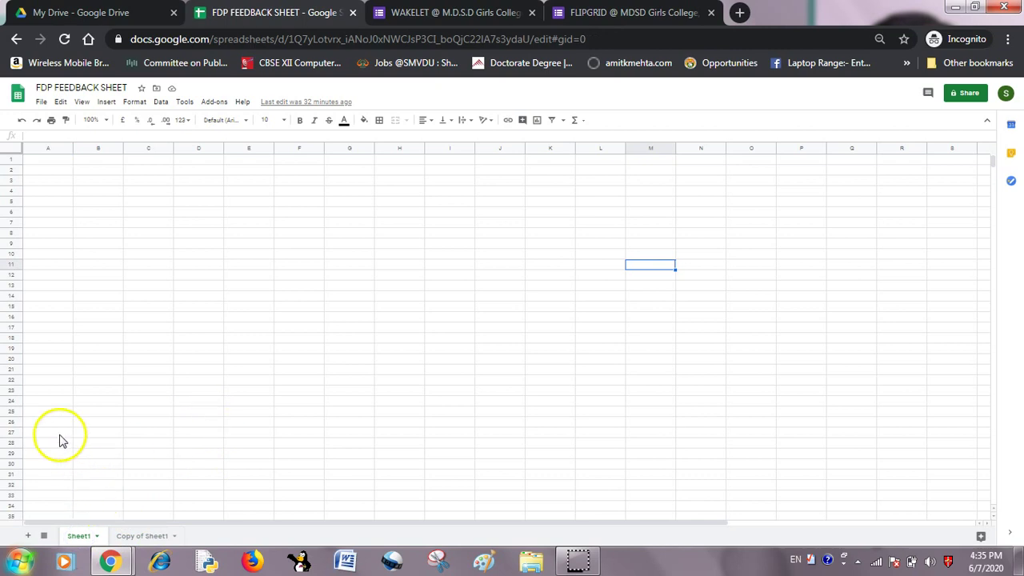
{"action": "left_click", "coordinate": [456, 17]}
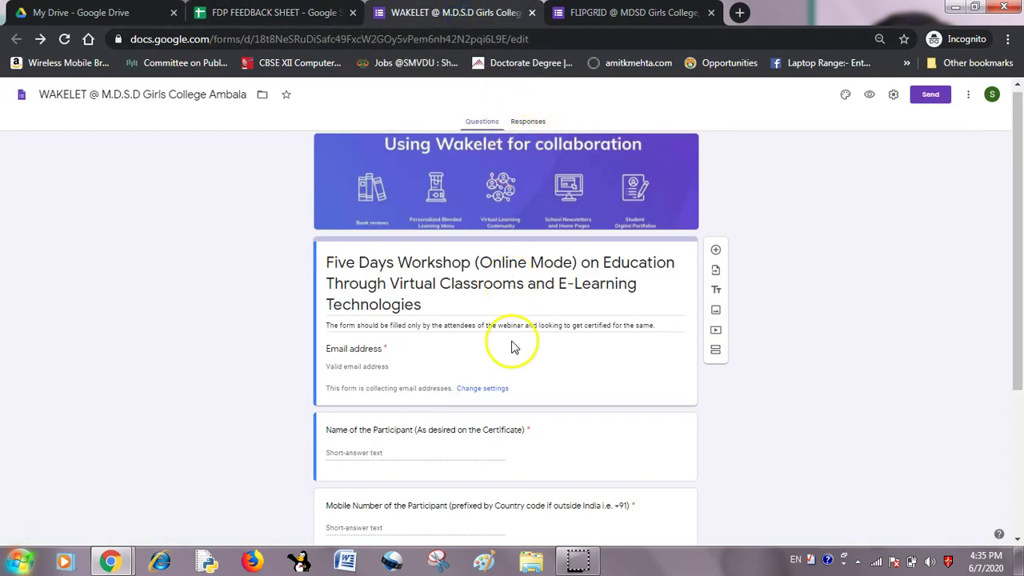
Set the WAKELET form's response destination to the existing FDP FEEDBACK SHEET spreadsheet.
{"action": "left_click", "coordinate": [527, 124]}
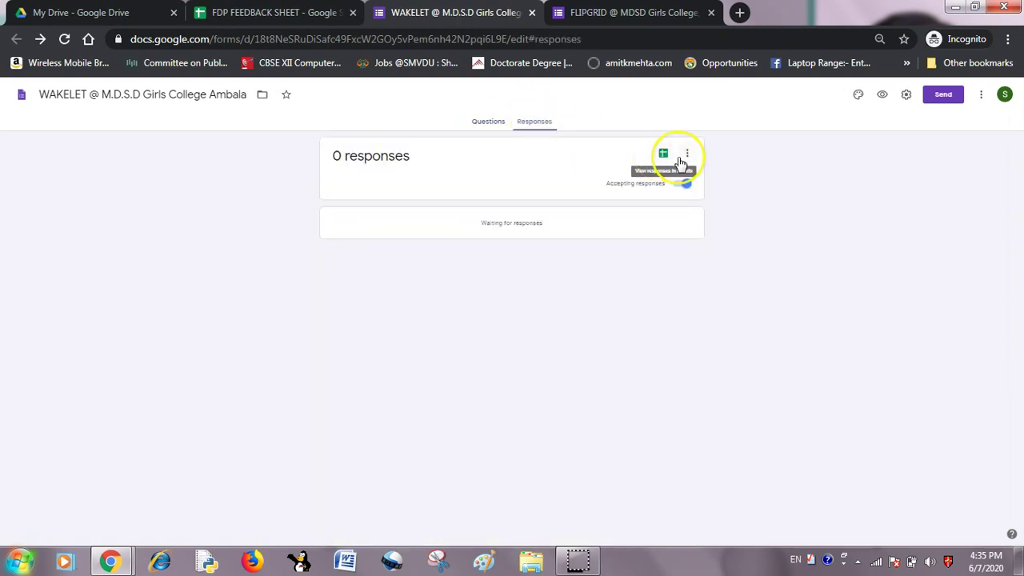
{"action": "left_click", "coordinate": [686, 159]}
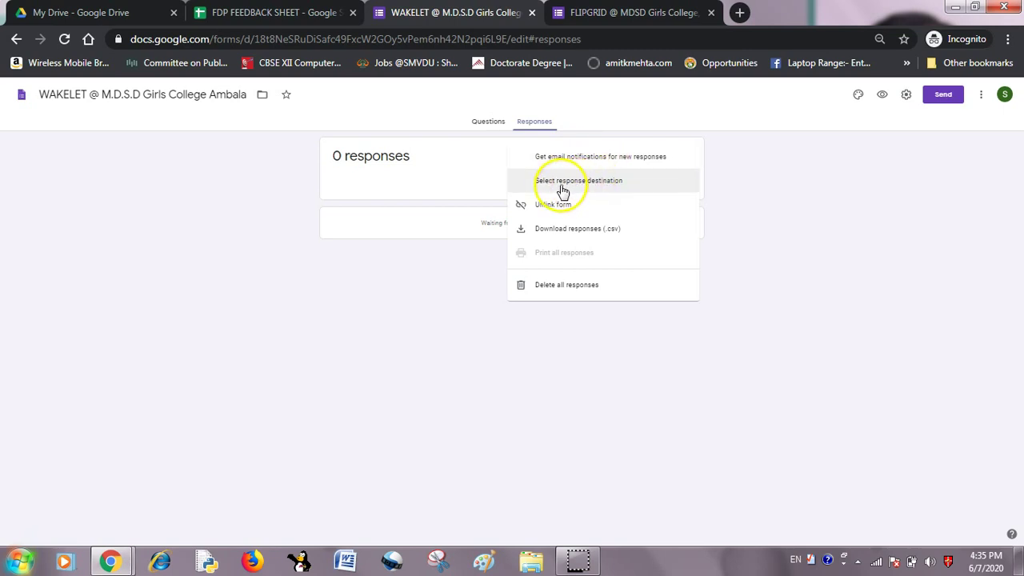
{"action": "left_click", "coordinate": [562, 187]}
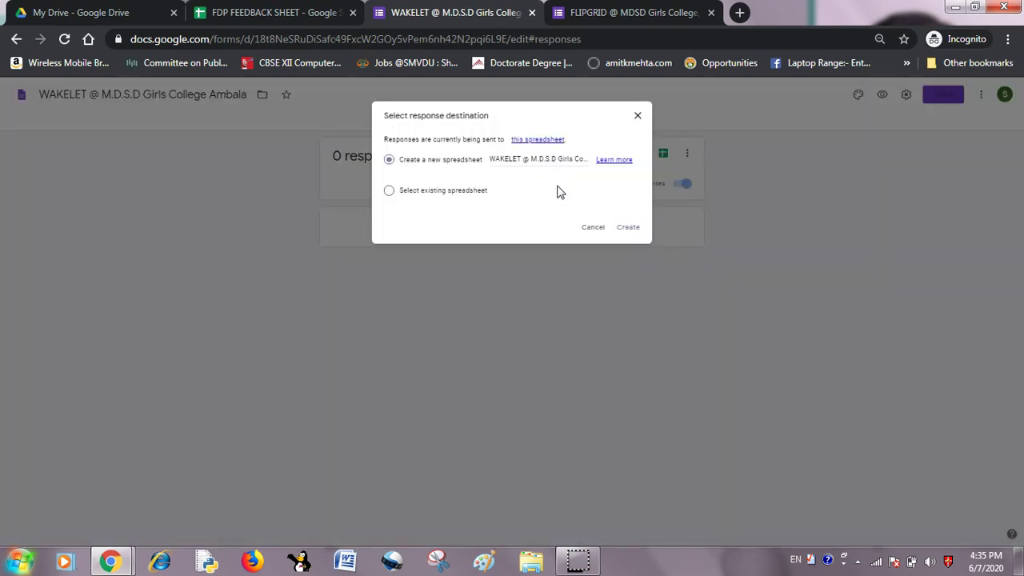
{"action": "left_click", "coordinate": [387, 192]}
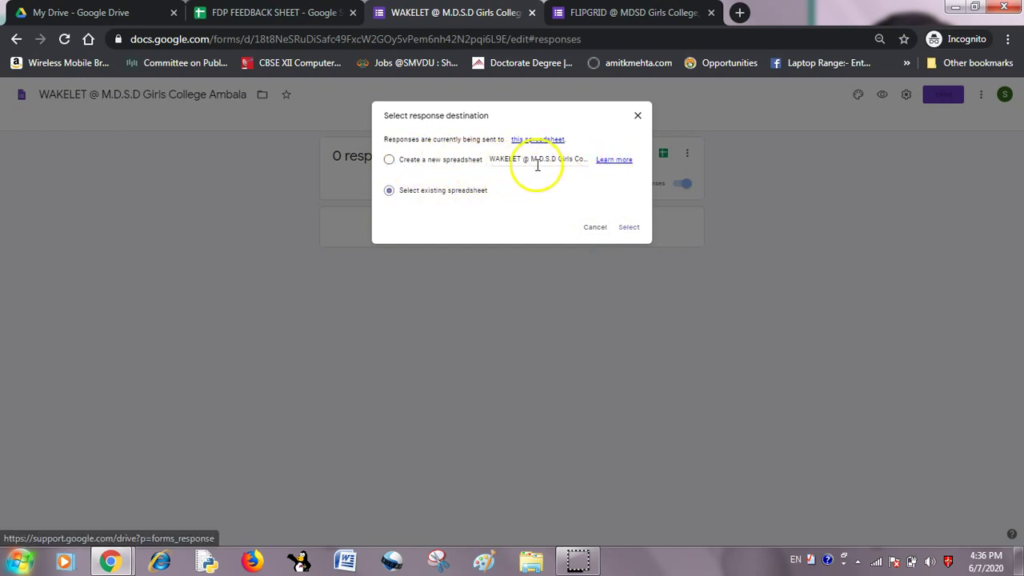
{"action": "left_click", "coordinate": [628, 227]}
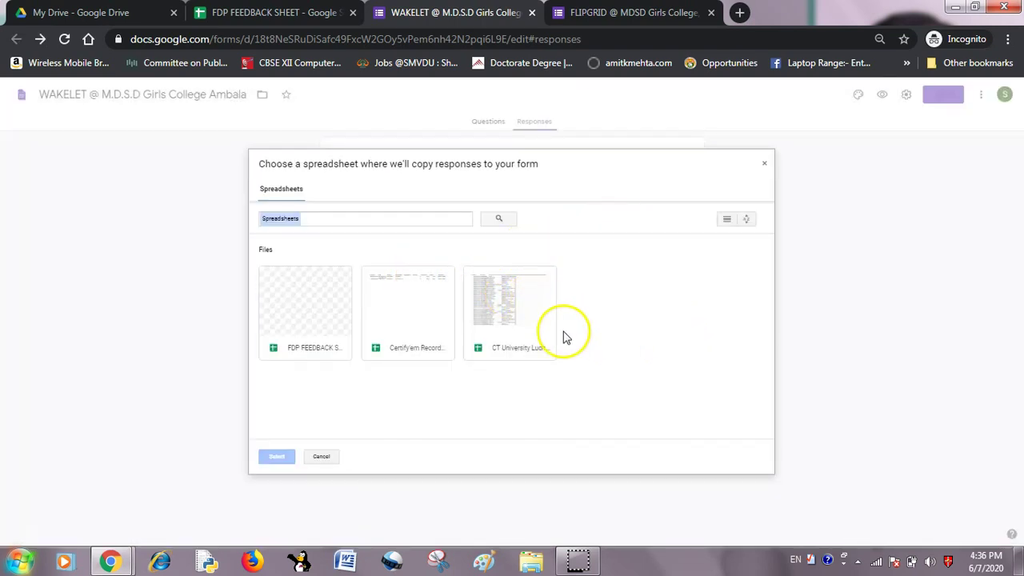
{"action": "double_click", "coordinate": [312, 314]}
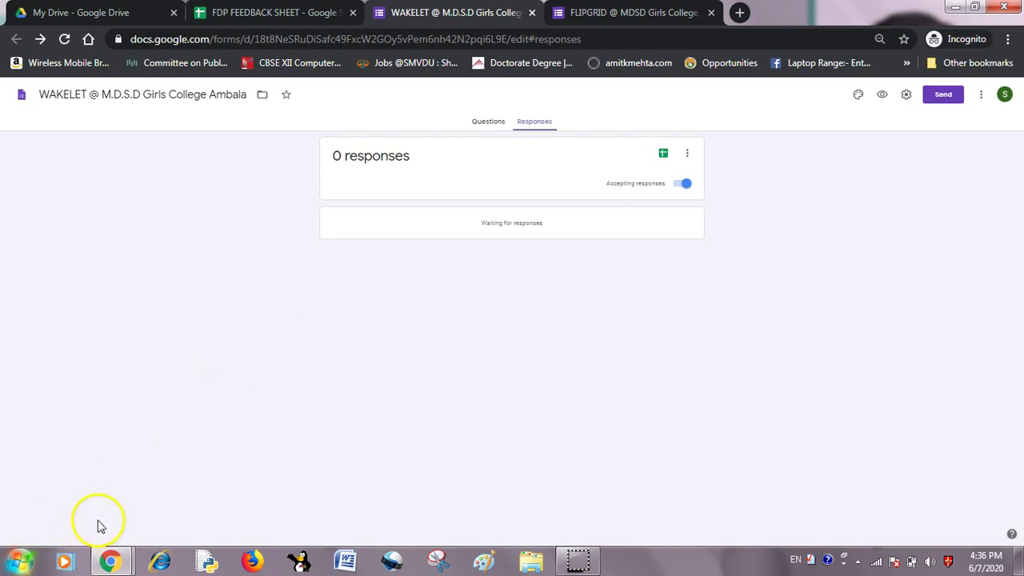
{"action": "left_click", "coordinate": [632, 14]}
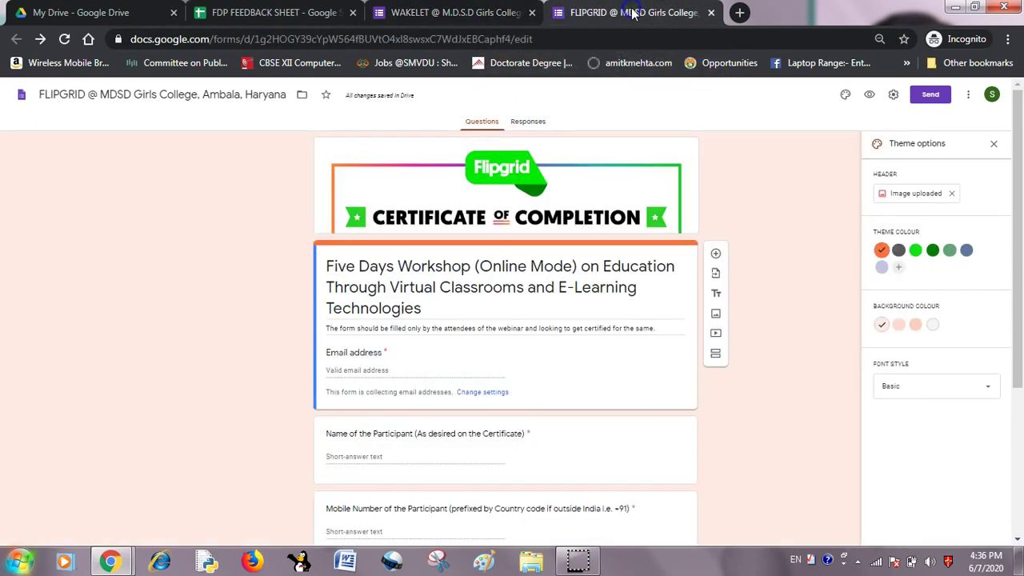
Set the FLIPGRID form's response destination to the existing FDP FEEDBACK SHEET spreadsheet.
{"action": "left_click", "coordinate": [531, 122]}
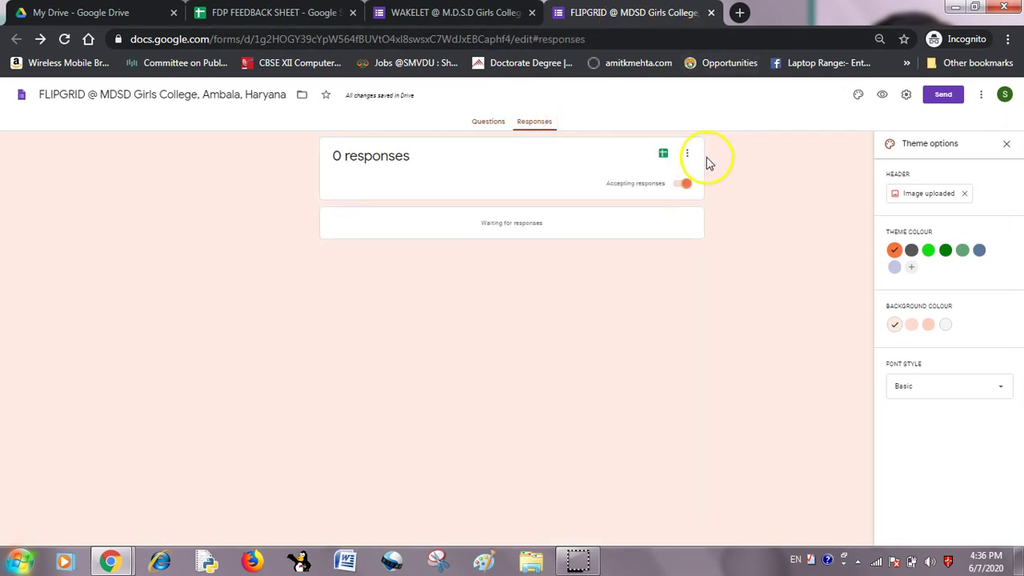
{"action": "left_click", "coordinate": [688, 153]}
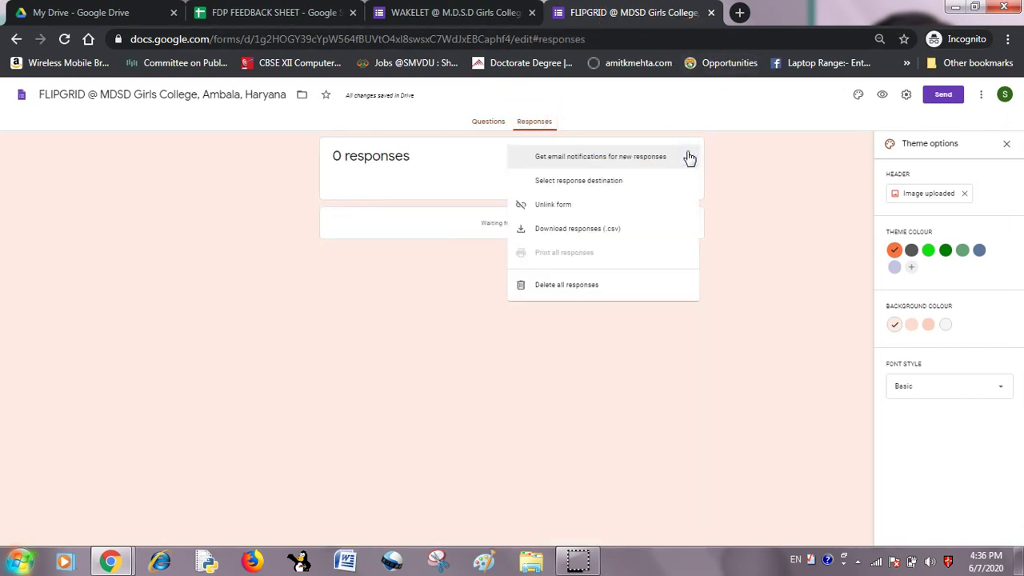
{"action": "left_click", "coordinate": [600, 182]}
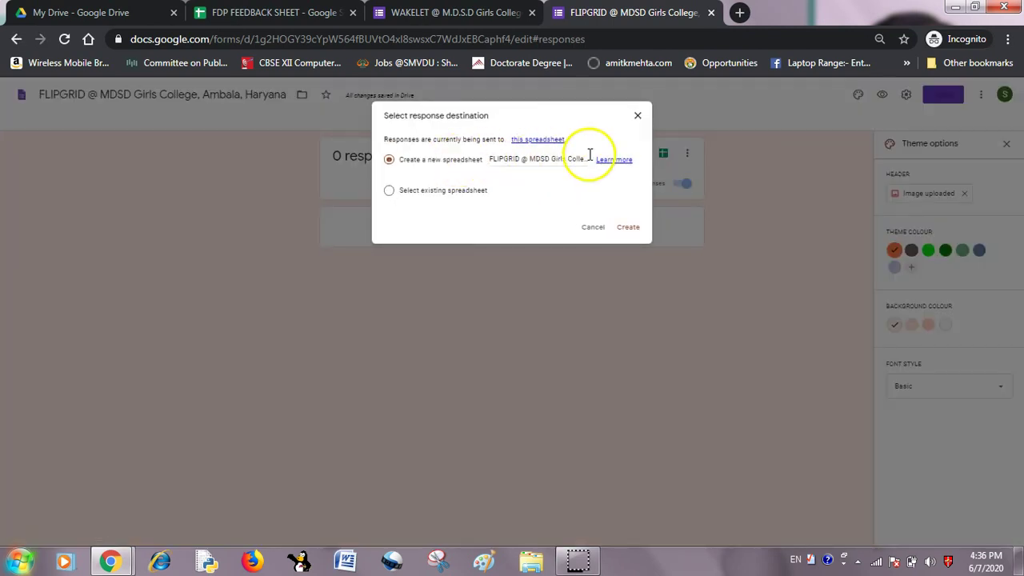
{"action": "left_click", "coordinate": [389, 191]}
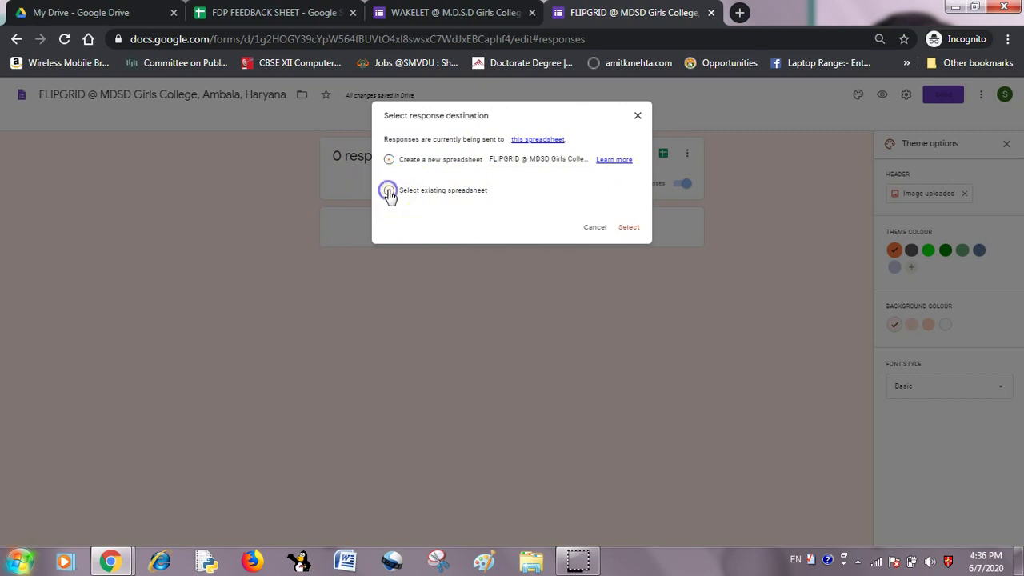
{"action": "left_click", "coordinate": [628, 227]}
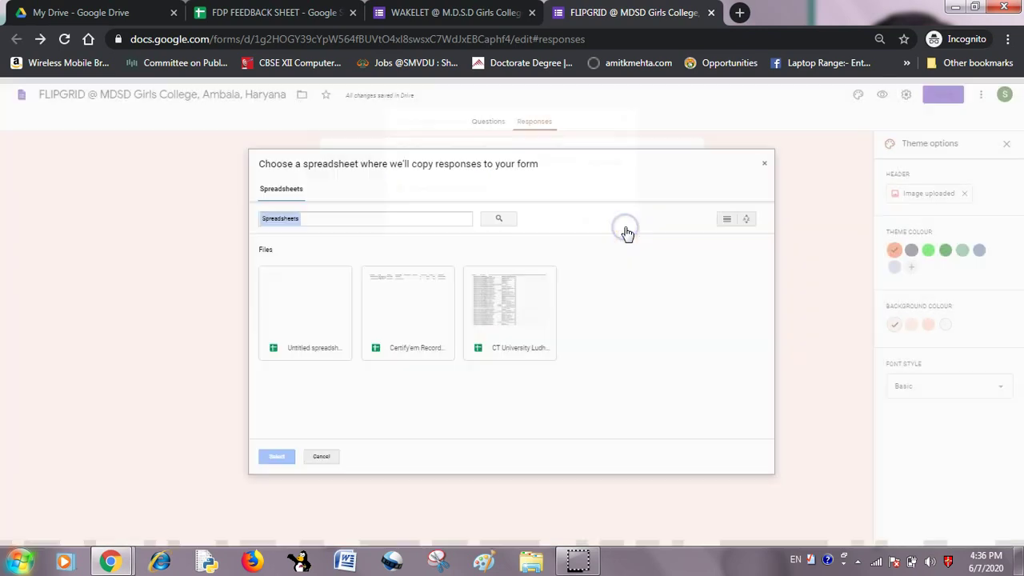
{"action": "double_click", "coordinate": [318, 320]}
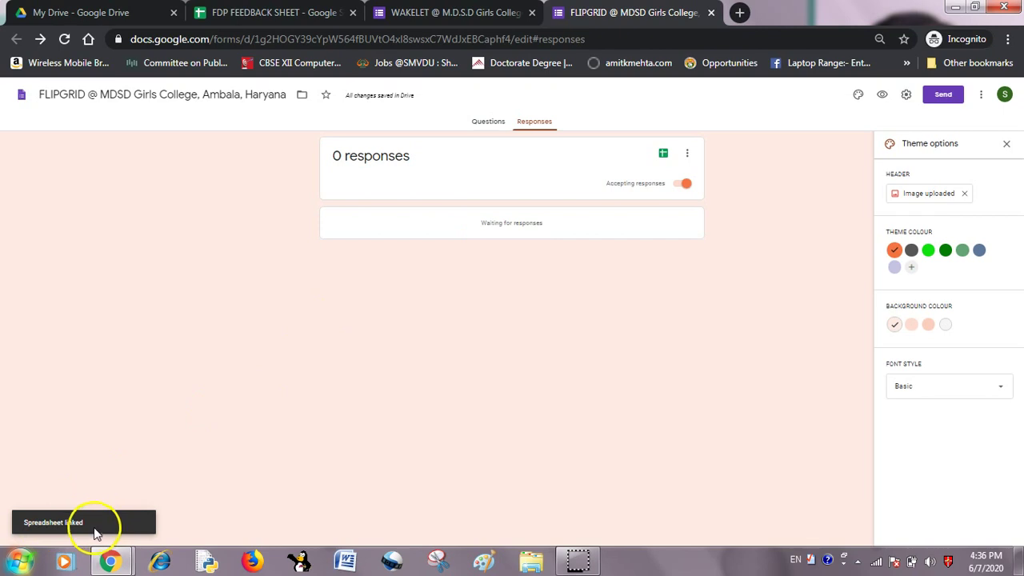
{"action": "left_click", "coordinate": [494, 126]}
Confirm FDP FEEDBACK SHEET now has Form responses 1 and 2 tabs, then return to the WAKELET questions.
{"action": "left_click", "coordinate": [478, 14]}
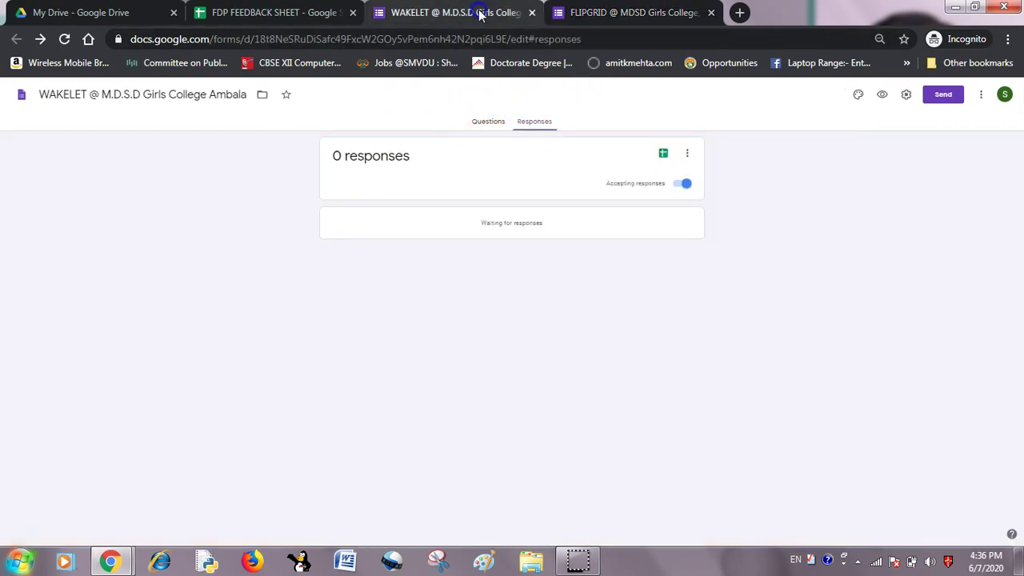
{"action": "left_click", "coordinate": [477, 121]}
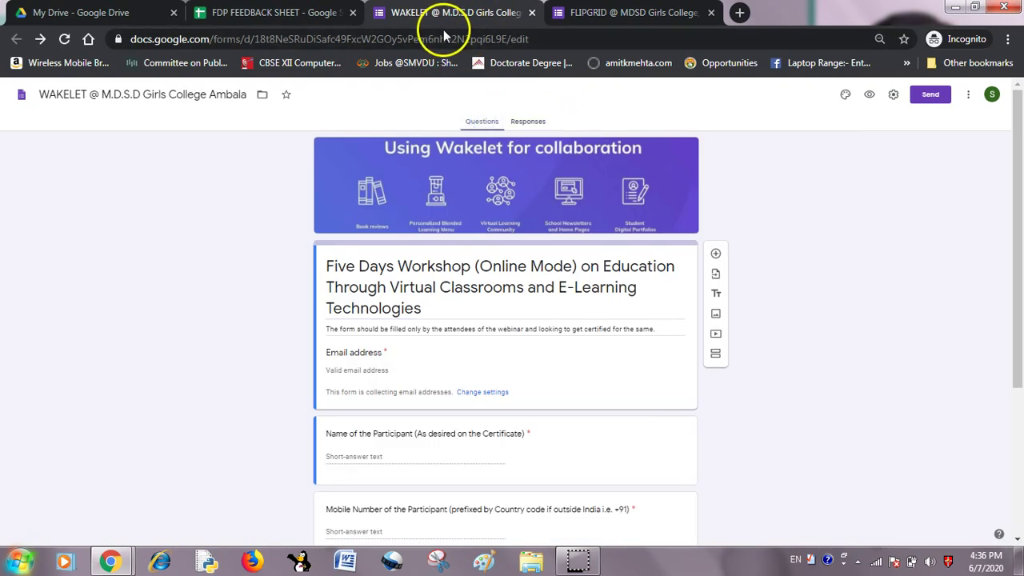
{"action": "left_click", "coordinate": [236, 16]}
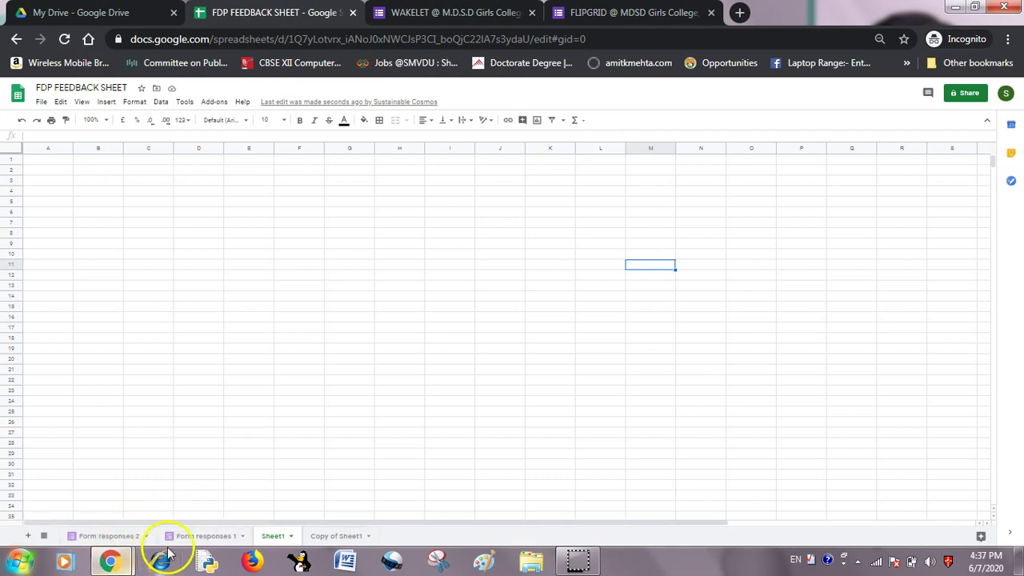
{"action": "left_click", "coordinate": [487, 11]}
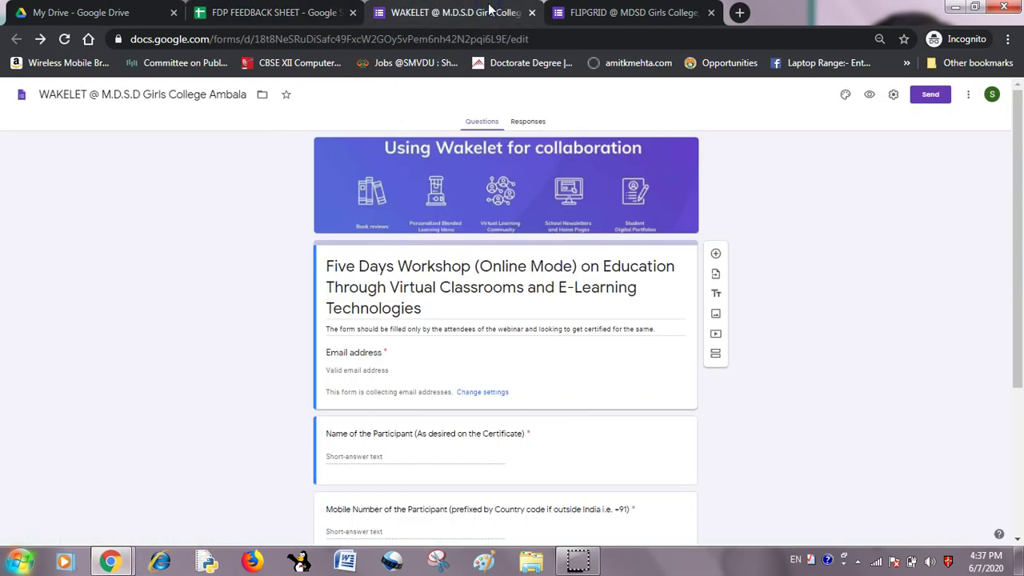
Copy the WAKELET form's shortened forms.gle link from the Send dialog's Link tab.
{"action": "left_click", "coordinate": [932, 94]}
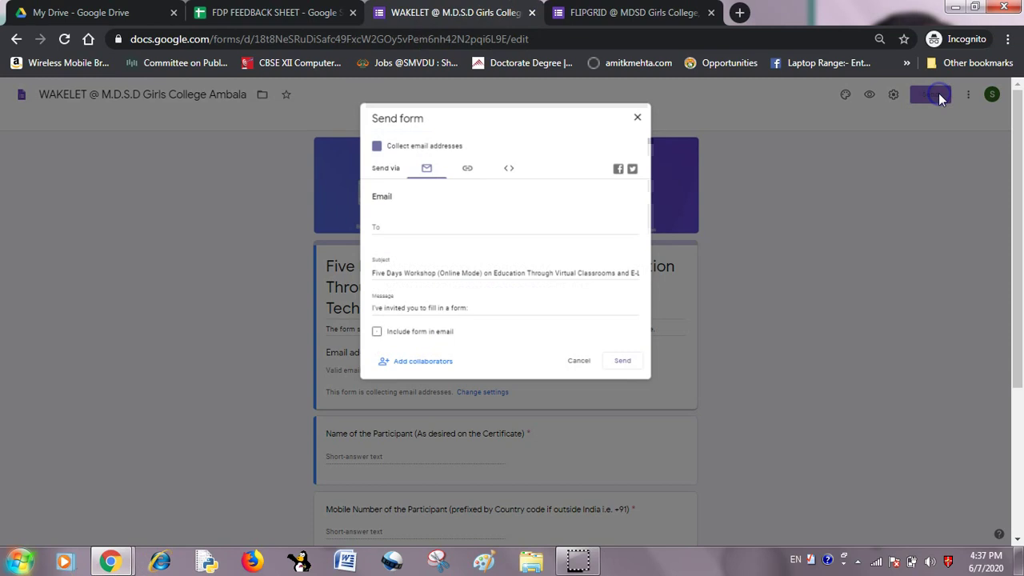
{"action": "left_click", "coordinate": [467, 167]}
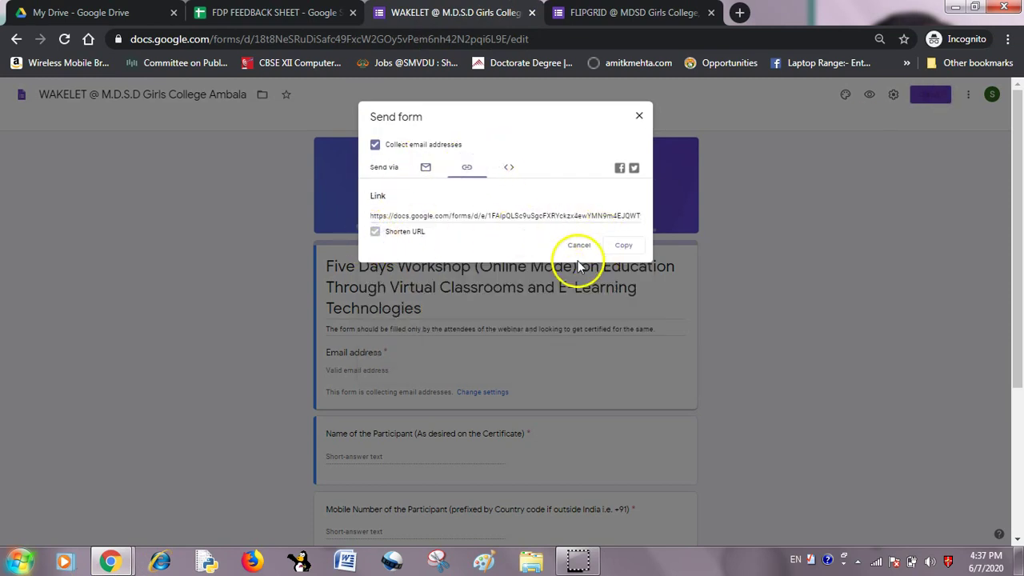
{"action": "left_click", "coordinate": [623, 246]}
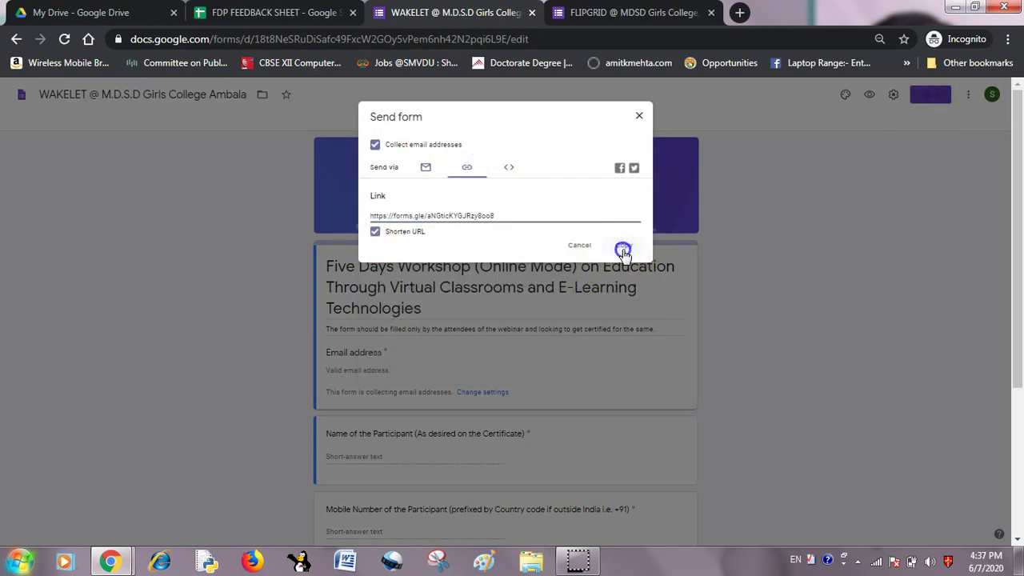
{"action": "left_click", "coordinate": [641, 116]}
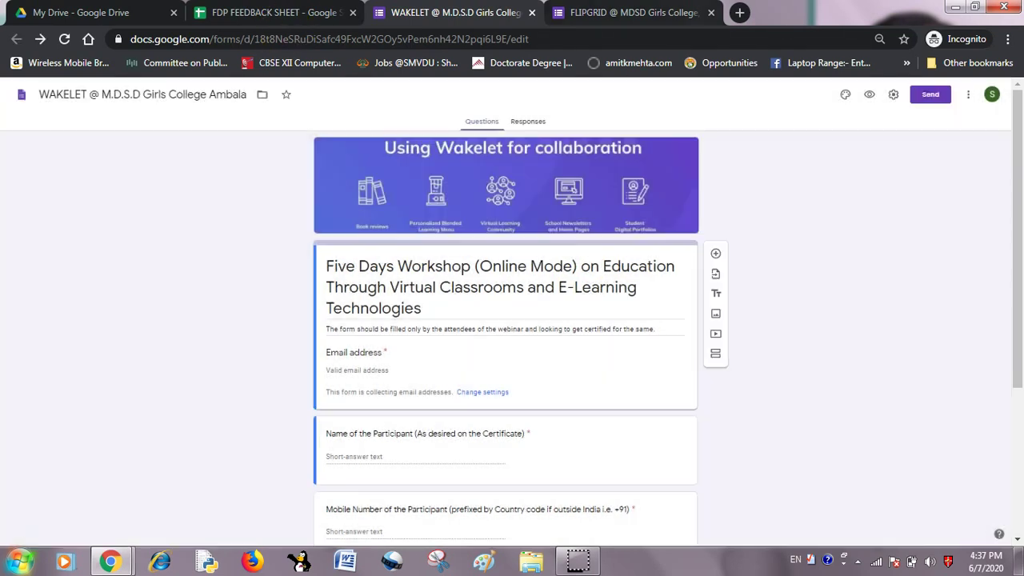
{"action": "left_click", "coordinate": [740, 13]}
Load the pasted Wakelet form link and autofill email, name and mobile, replacing the participant's name.
{"action": "key", "text": "ctrl+v"}
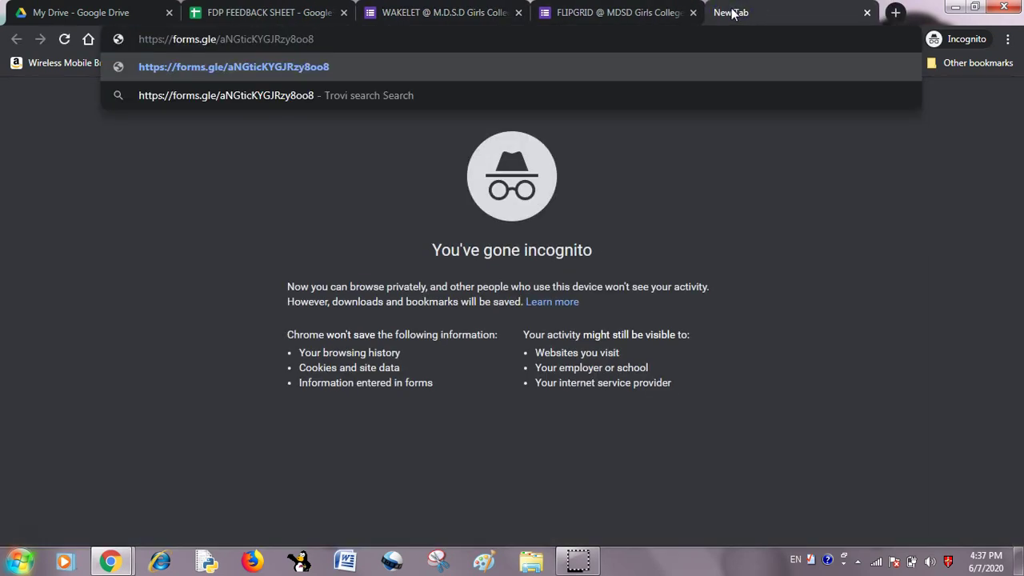
{"action": "key", "text": "Return"}
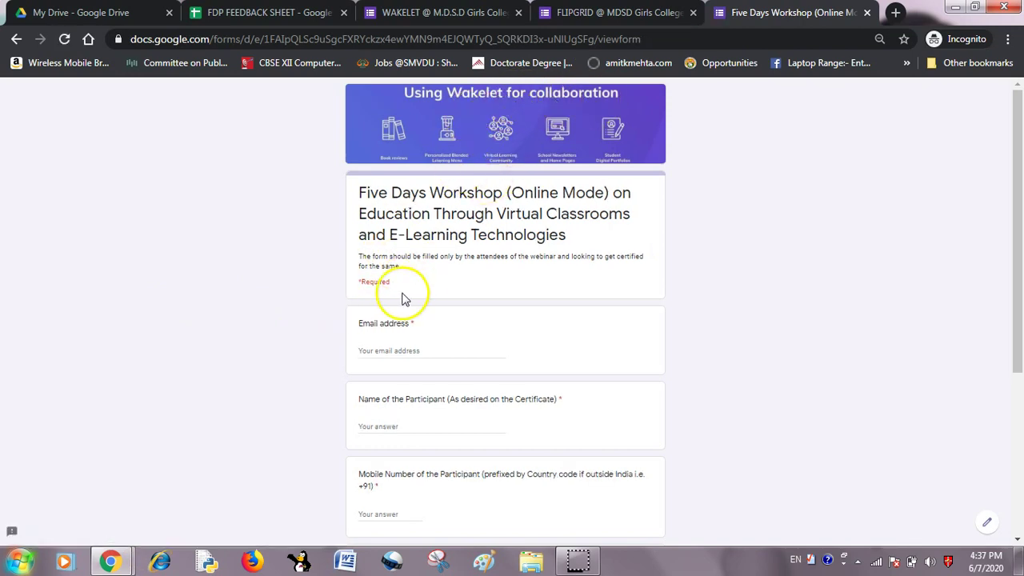
{"action": "left_click", "coordinate": [405, 350]}
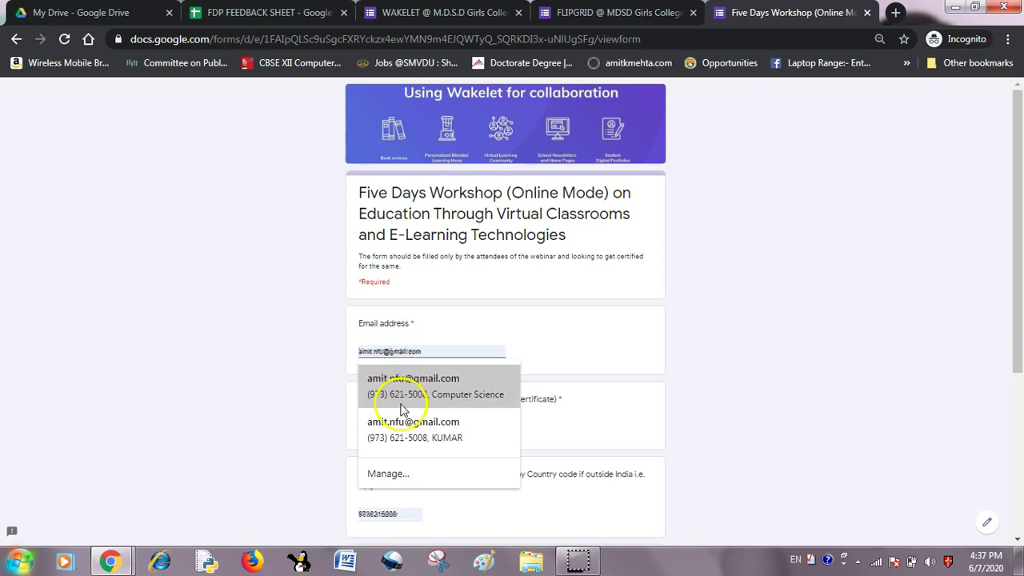
{"action": "left_click", "coordinate": [406, 436]}
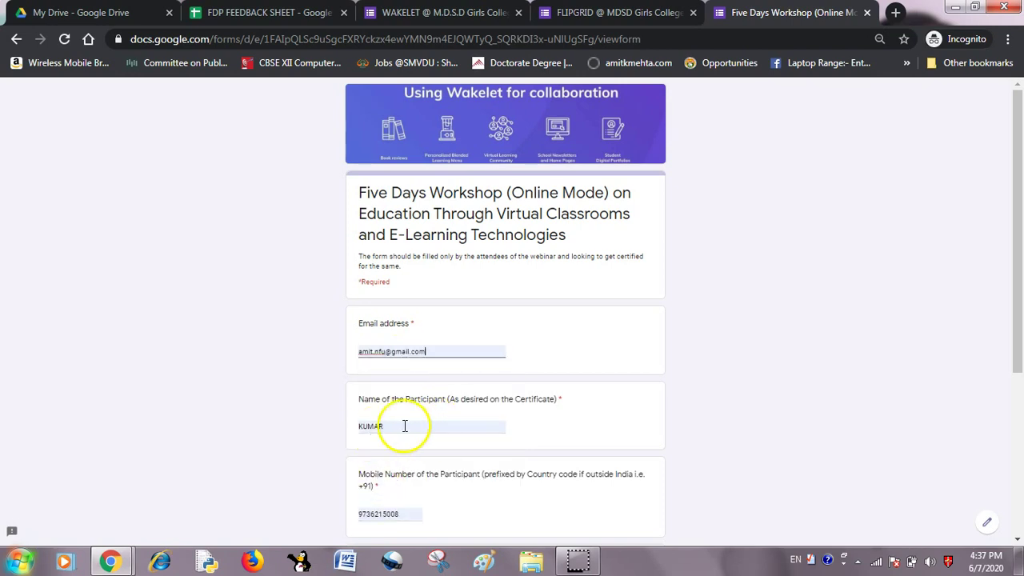
{"action": "left_click_drag", "start_coordinate": [391, 427], "coordinate": [287, 438]}
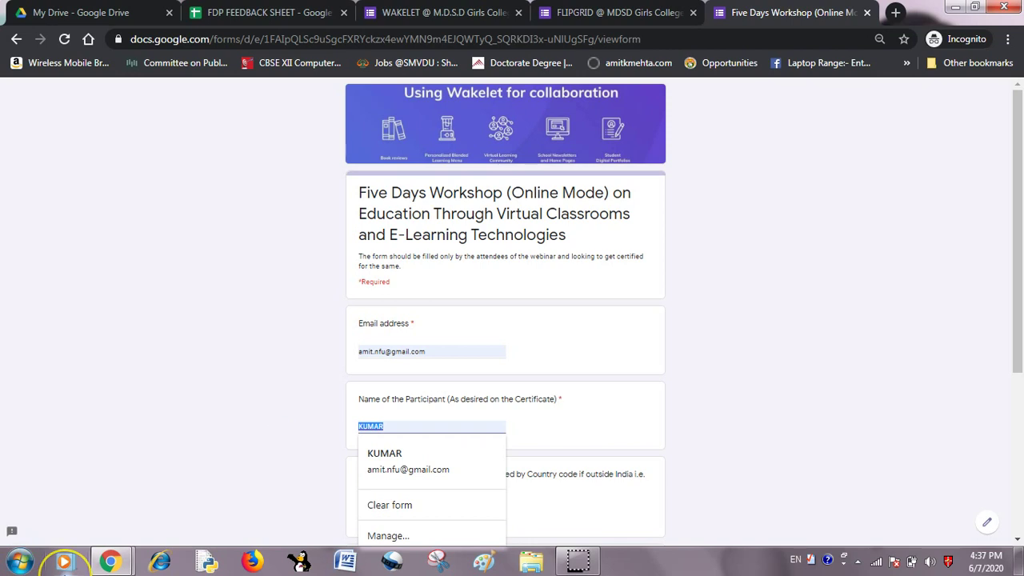
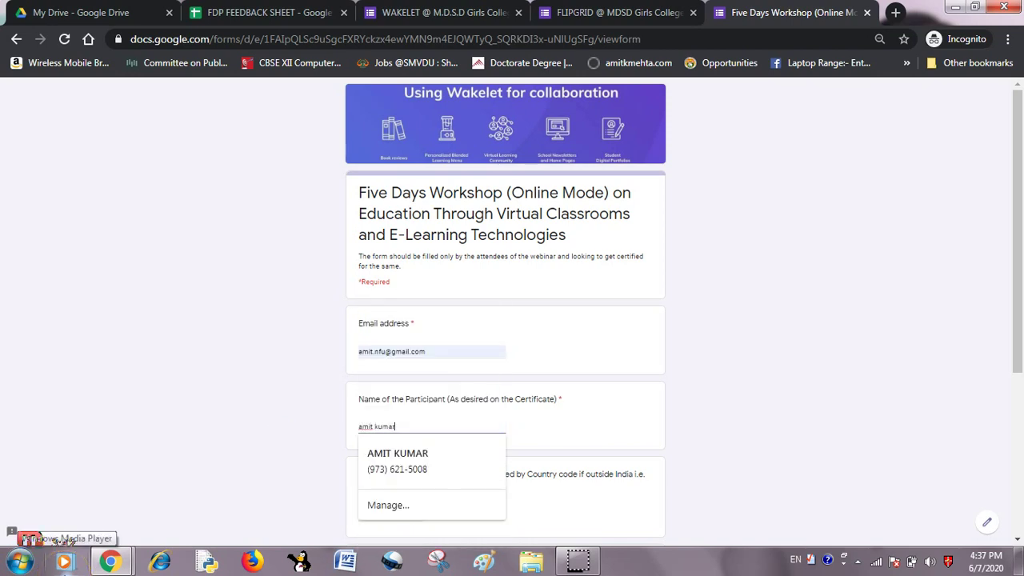
{"action": "left_click", "coordinate": [709, 415]}
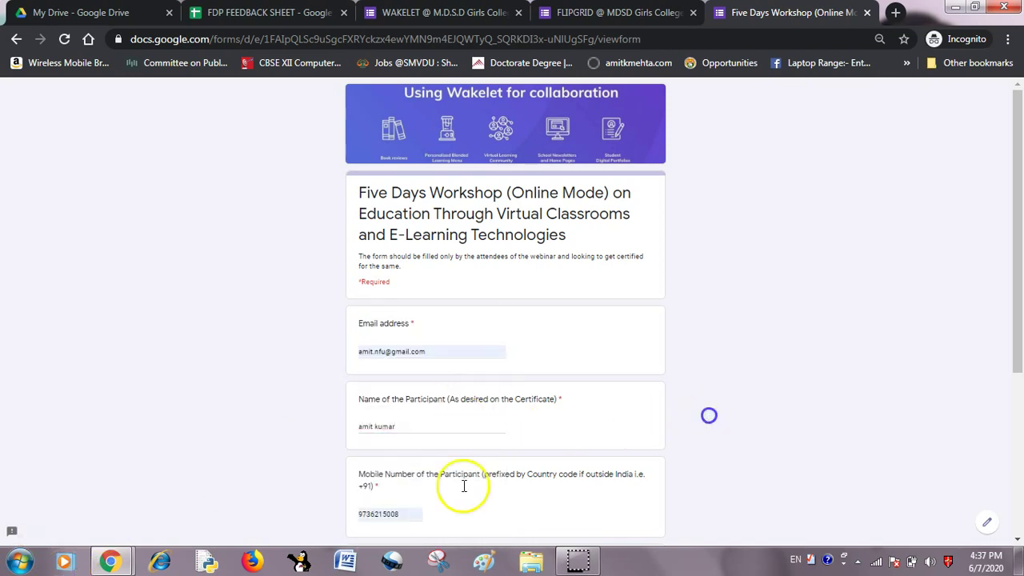
Give feedback 'well done!!', answer YES to future training, and submit the response.
{"action": "scroll", "coordinate": [397, 508], "scroll_direction": "down", "scroll_amount": 3}
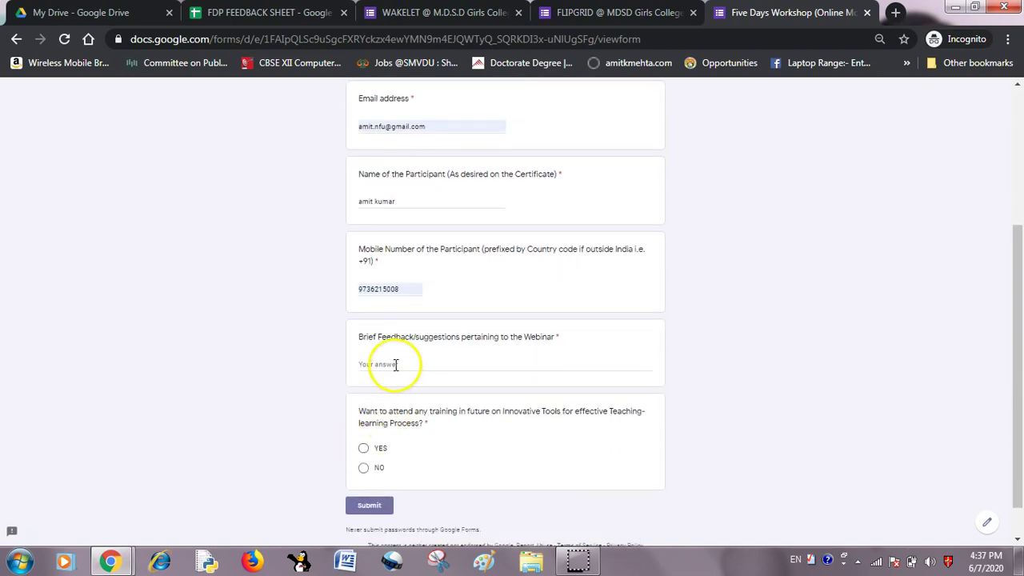
{"action": "left_click", "coordinate": [394, 364]}
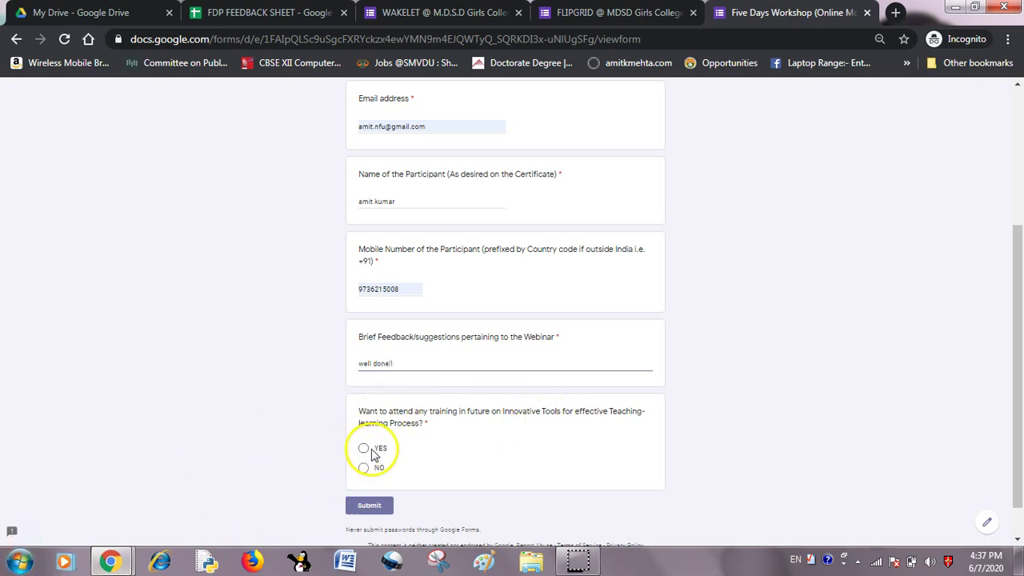
{"action": "left_click", "coordinate": [363, 448]}
{"action": "left_click", "coordinate": [367, 507]}
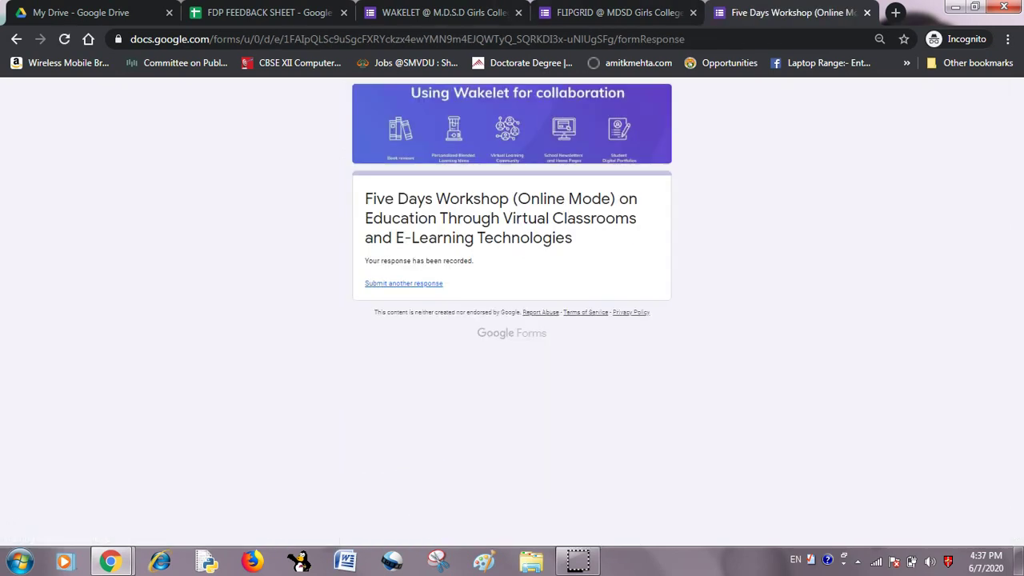
Copy the FLIPGRID form's shortened forms.gle link and paste it into a new tab's address bar.
{"action": "left_click", "coordinate": [592, 14]}
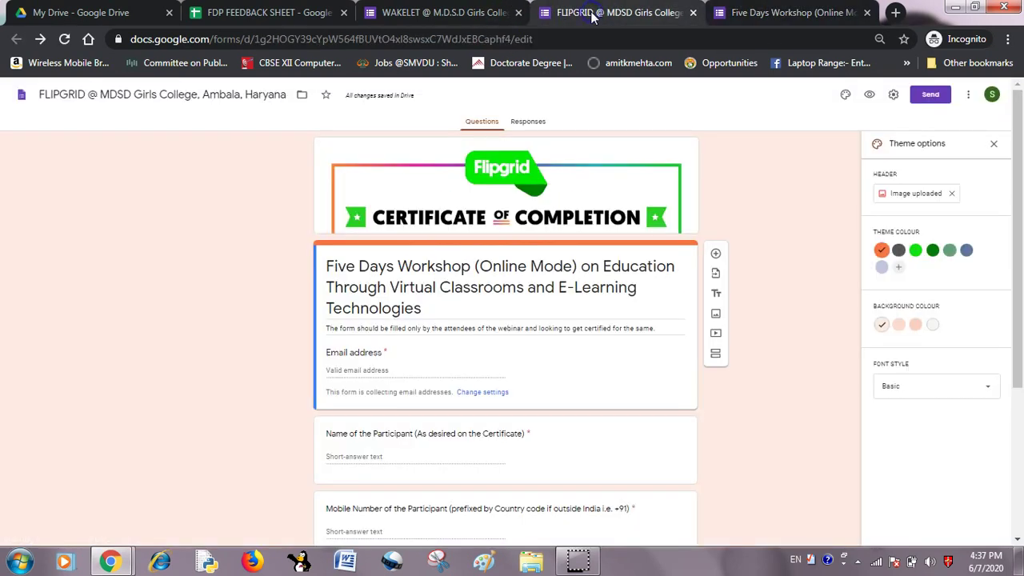
{"action": "left_click", "coordinate": [928, 94]}
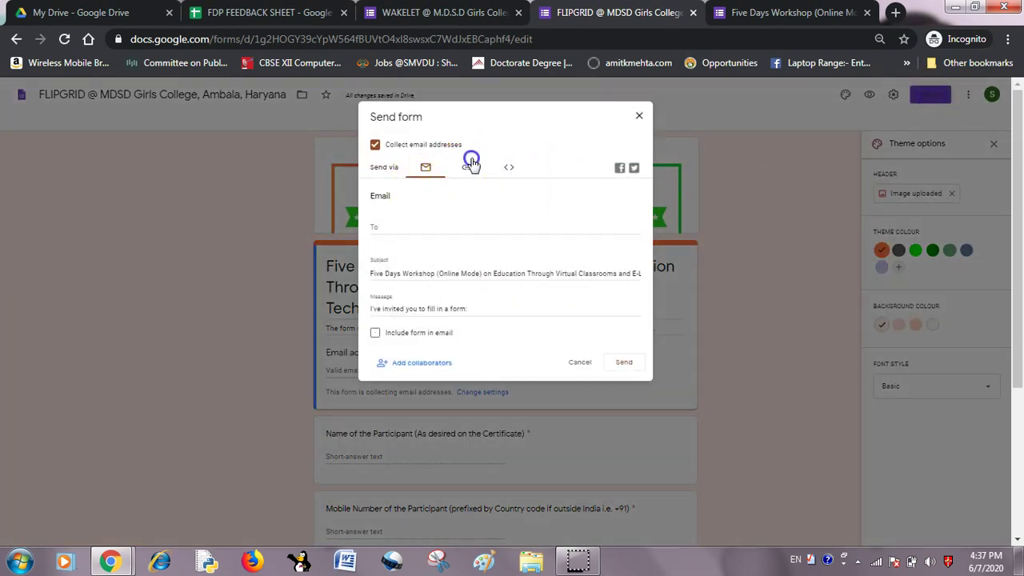
{"action": "left_click", "coordinate": [467, 167]}
{"action": "left_click", "coordinate": [375, 231]}
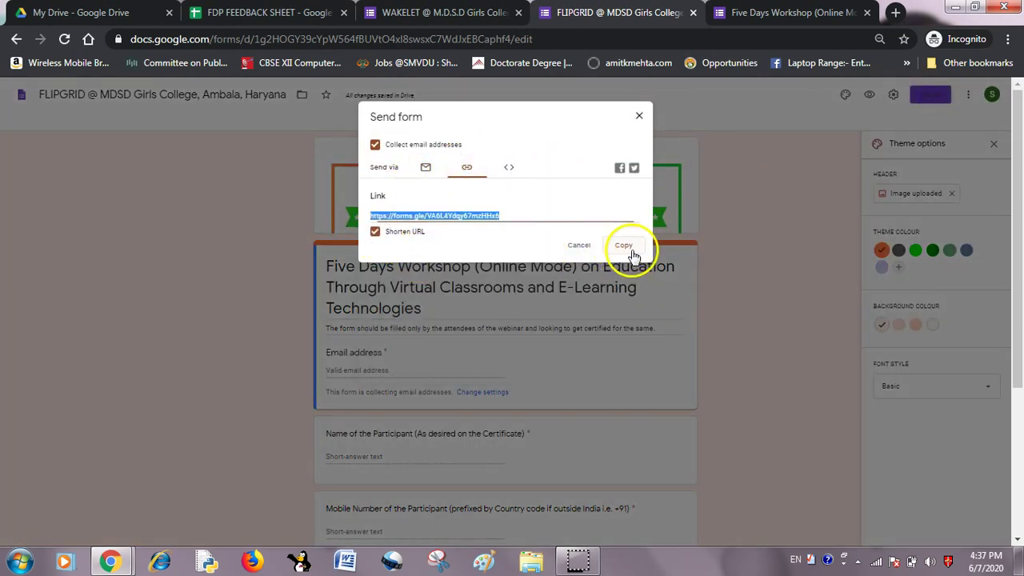
{"action": "left_click", "coordinate": [624, 245]}
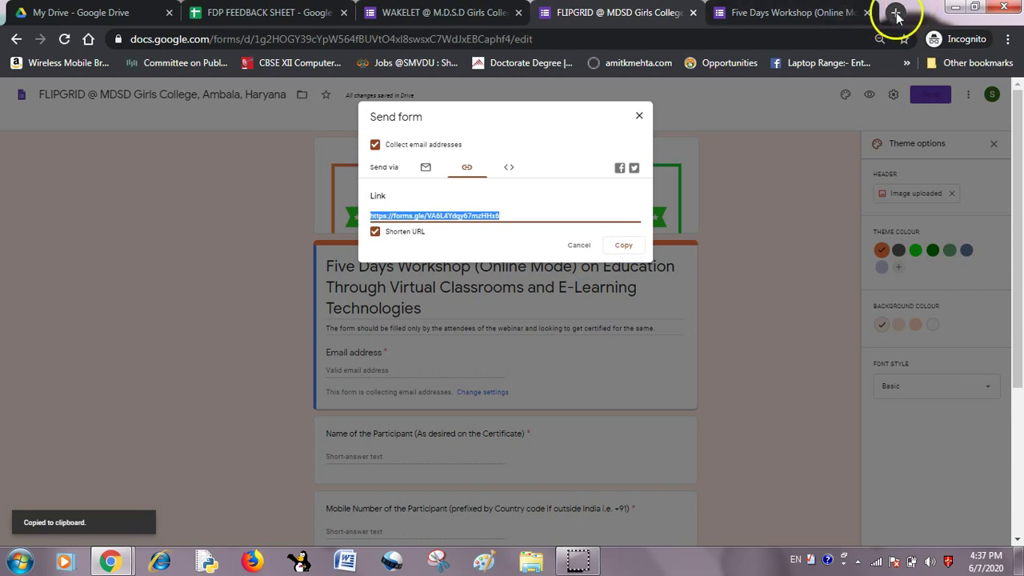
{"action": "left_click", "coordinate": [639, 116]}
{"action": "left_click", "coordinate": [896, 13]}
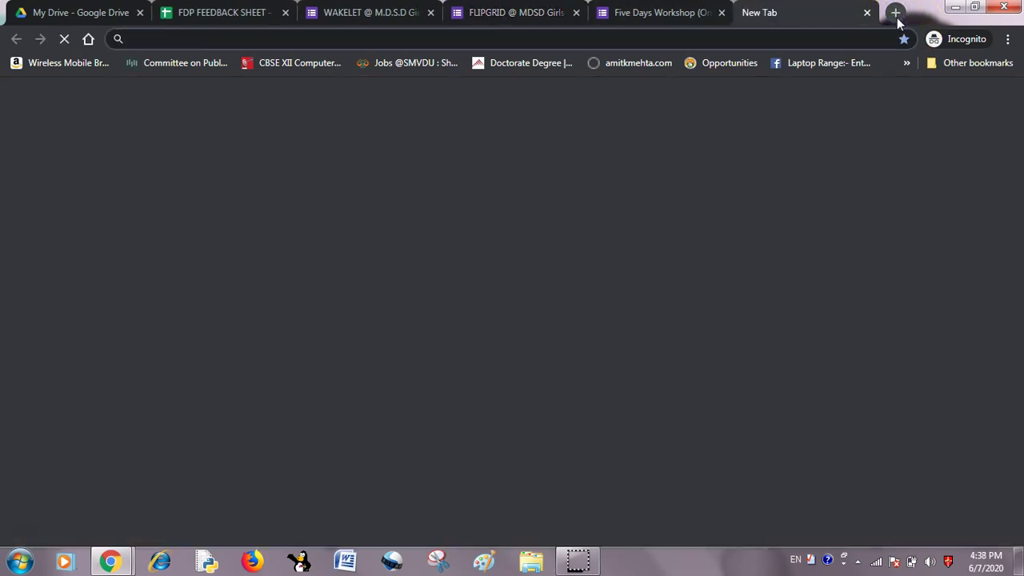
{"action": "key", "text": "ctrl+v"}
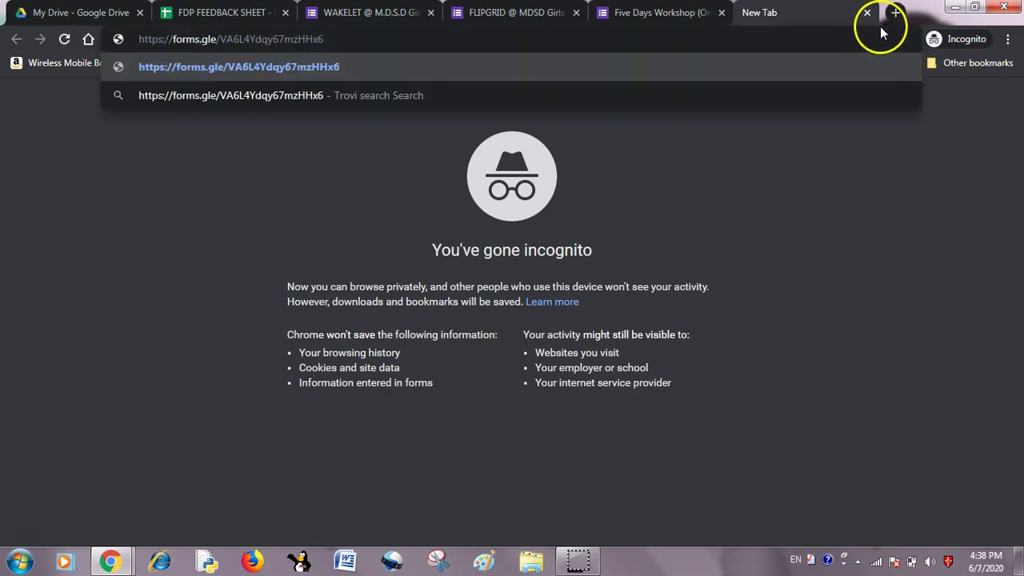
Load the Flipgrid form and enter the respondent's email address and participant name.
{"action": "key", "text": "Return"}
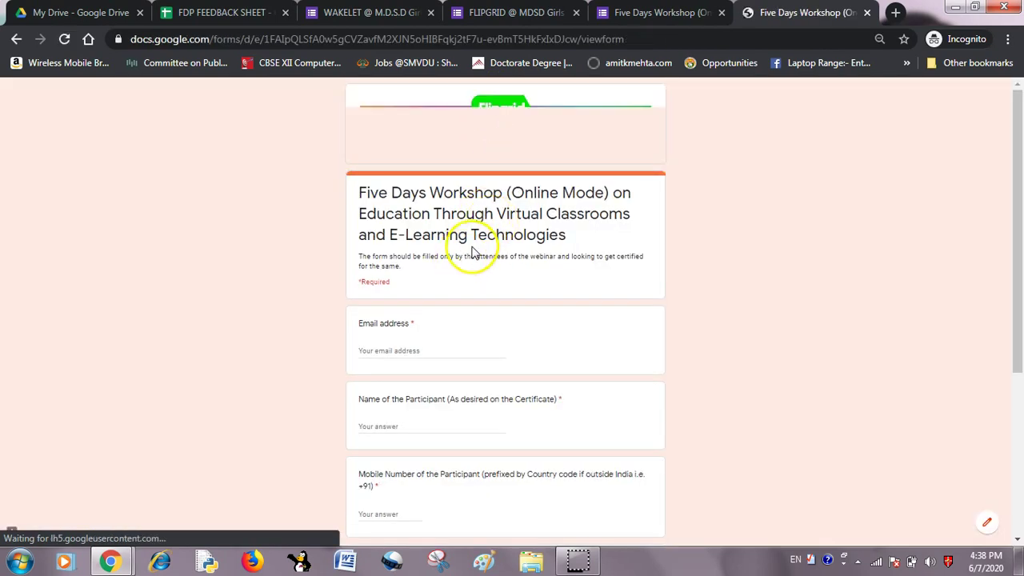
{"action": "left_click", "coordinate": [385, 348]}
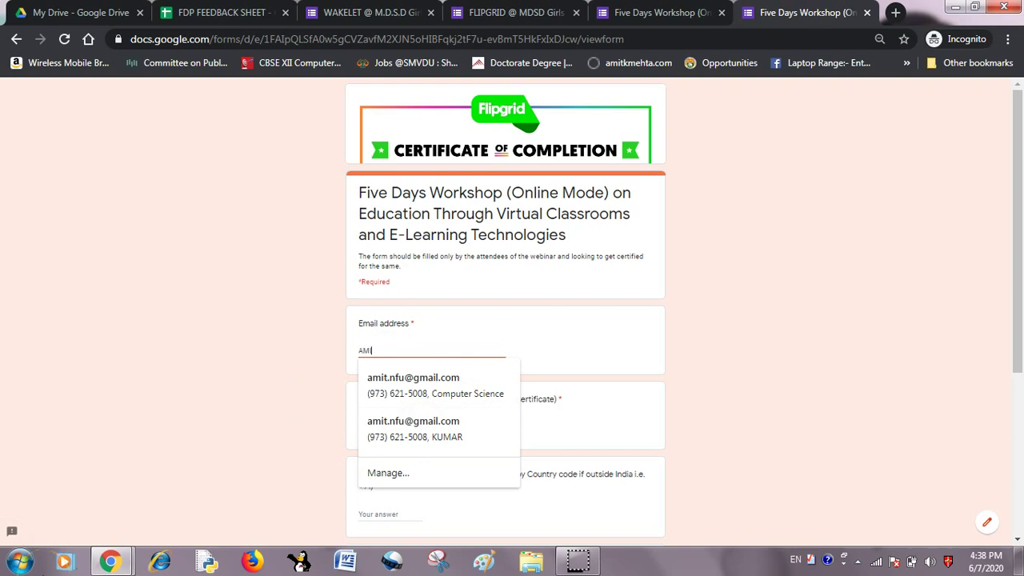
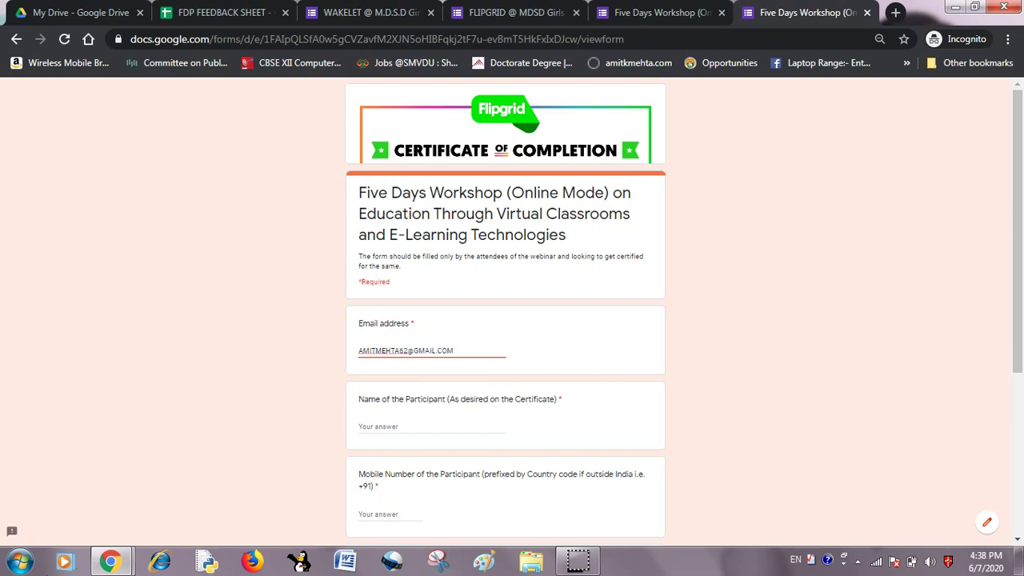
{"action": "left_click", "coordinate": [400, 423]}
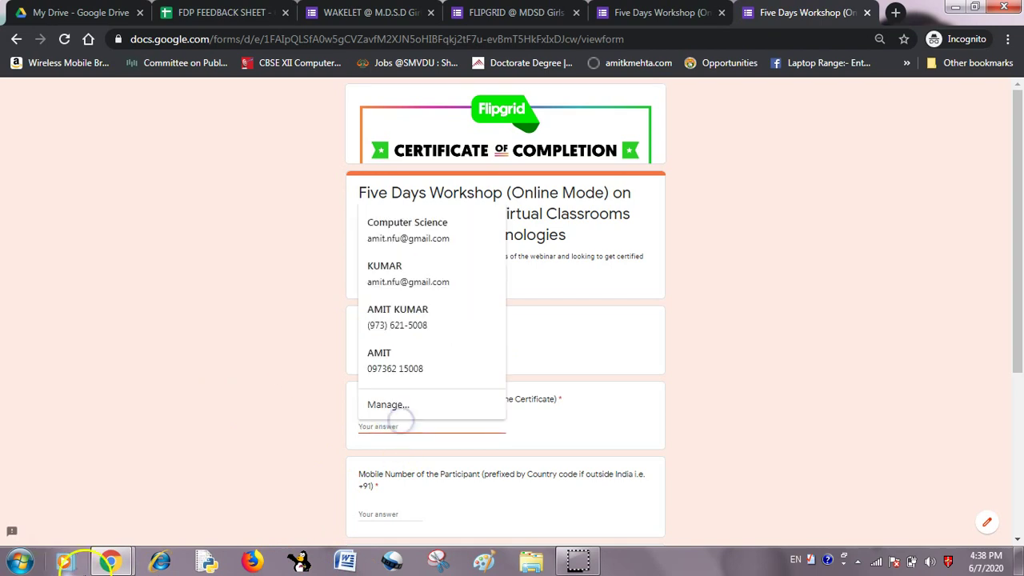
{"action": "type", "text": "A KUMAR"}
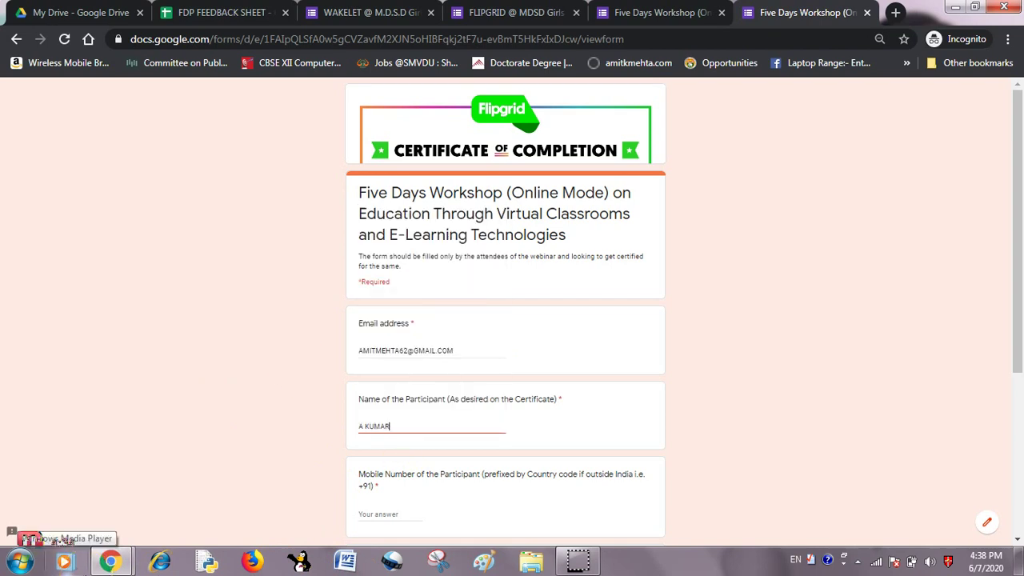
{"action": "scroll", "coordinate": [387, 443], "scroll_direction": "down", "scroll_amount": 1}
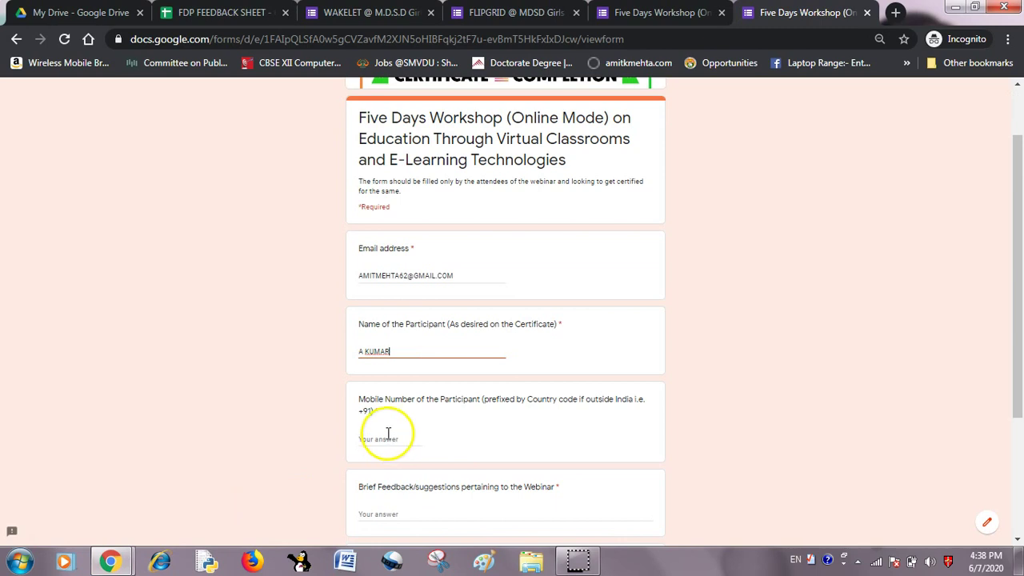
Enter the mobile number and feedback 'VERY NICELY DONE!', choose YES, and submit the response.
{"action": "left_click", "coordinate": [388, 439]}
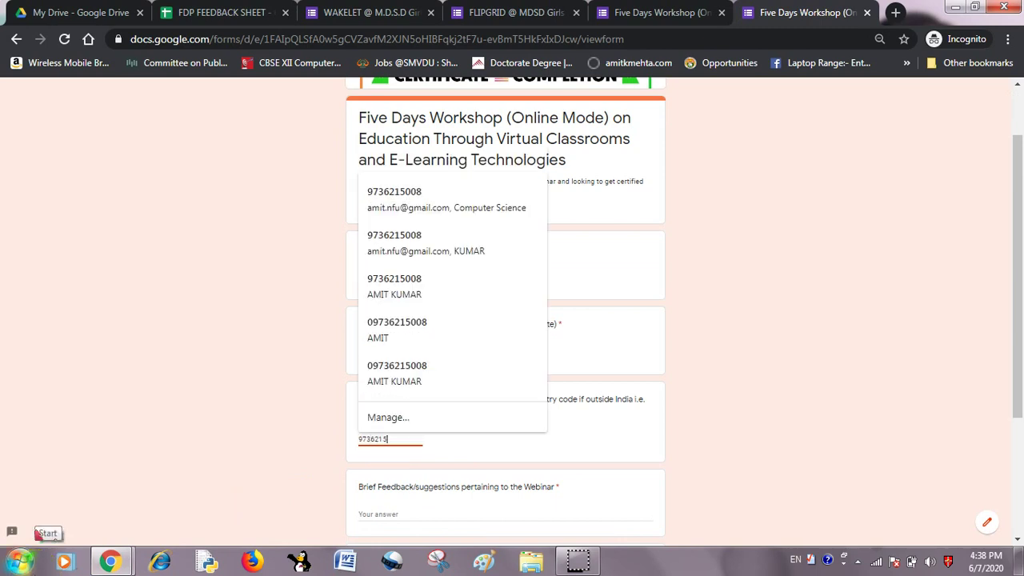
{"action": "left_click", "coordinate": [397, 513]}
{"action": "mouse_move", "coordinate": [110, 561]}
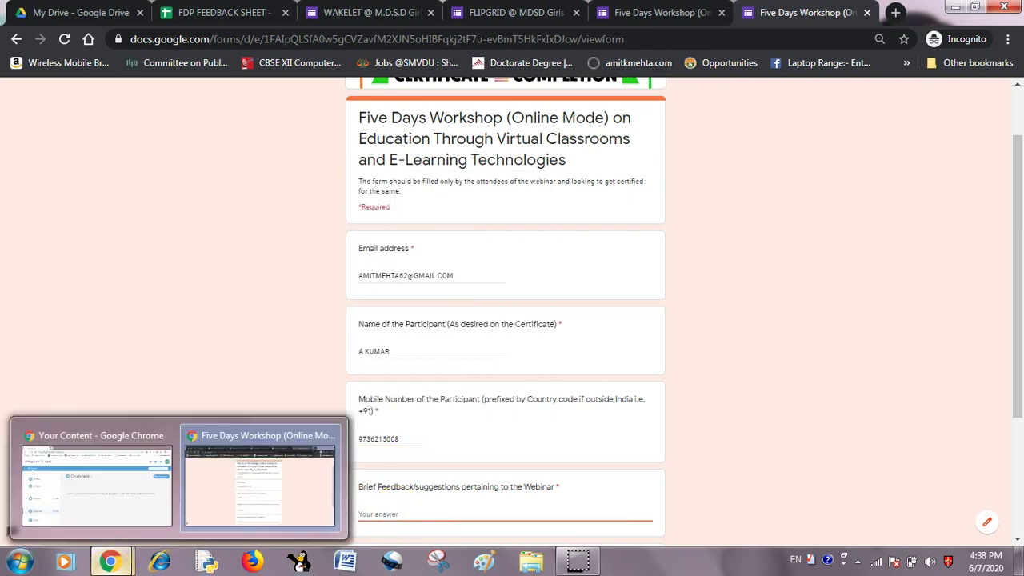
{"action": "type", "text": "VERY NICELY DONE!"}
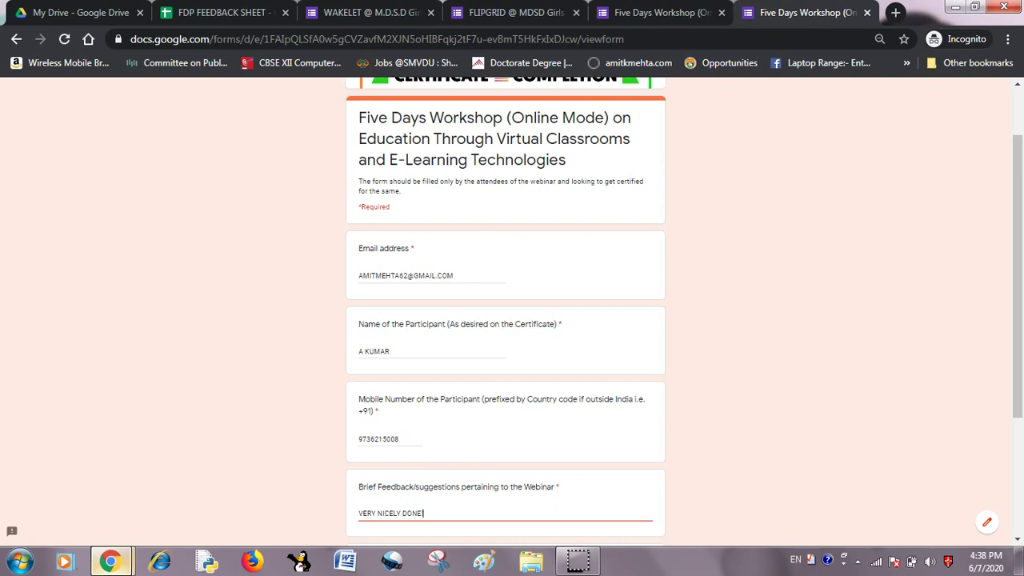
{"action": "scroll", "coordinate": [395, 503], "scroll_direction": "down", "scroll_amount": 2}
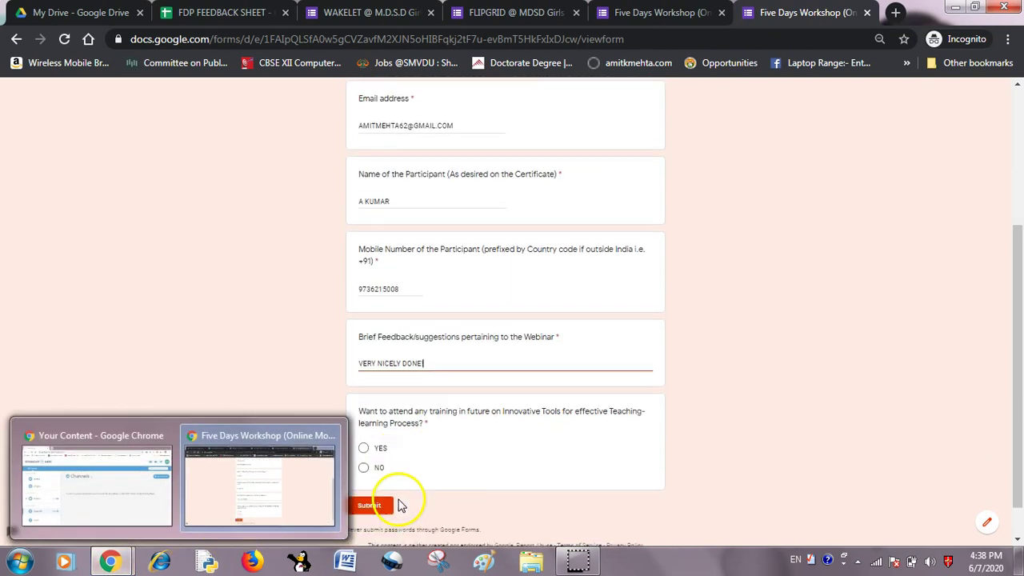
{"action": "left_click", "coordinate": [364, 449]}
{"action": "left_click", "coordinate": [366, 506]}
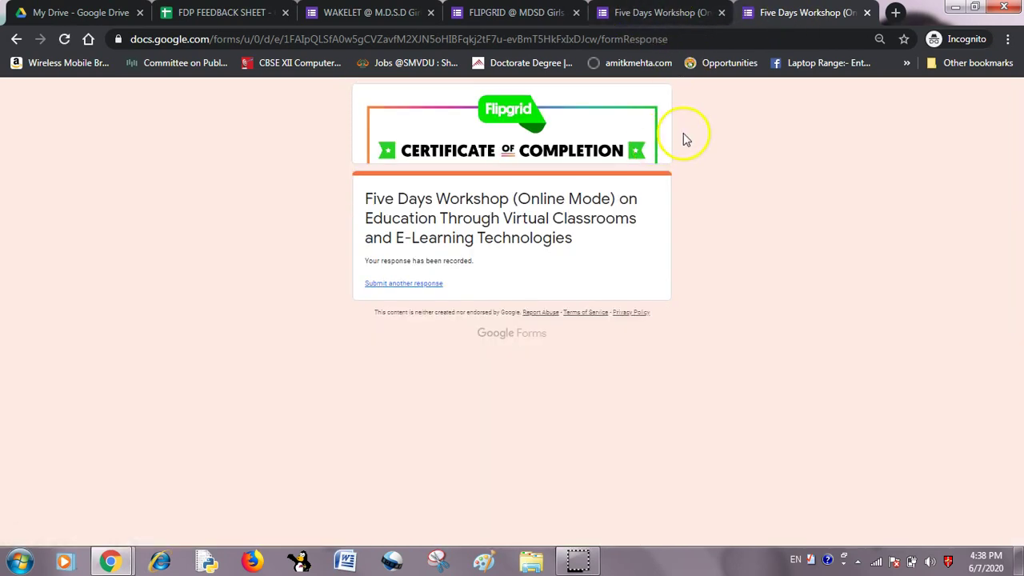
{"action": "left_click", "coordinate": [648, 12]}
Reload the FDP FEEDBACK SHEET spreadsheet to pull in the new form submissions.
{"action": "left_click", "coordinate": [488, 12]}
{"action": "left_click", "coordinate": [407, 11]}
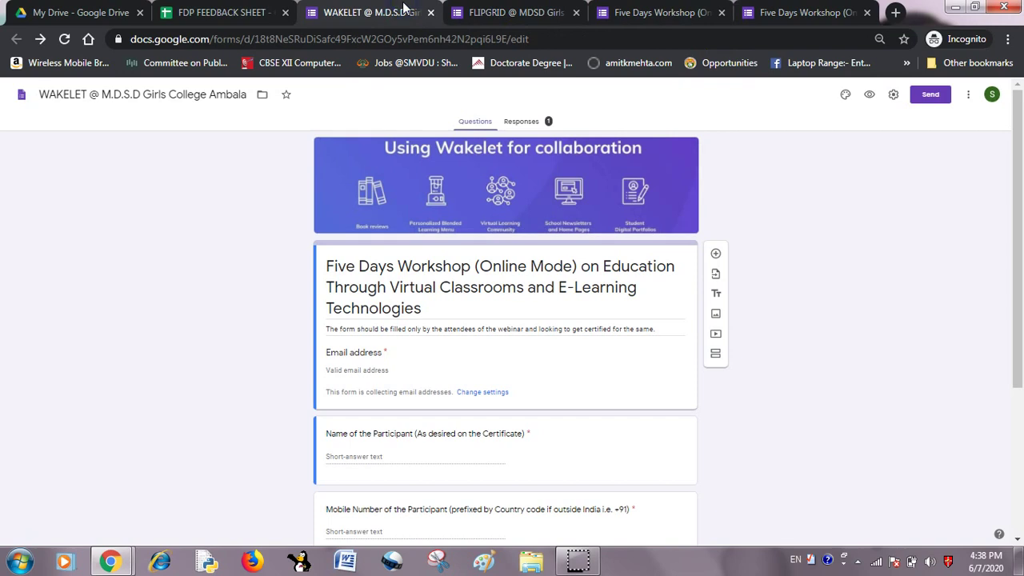
{"action": "left_click", "coordinate": [240, 15]}
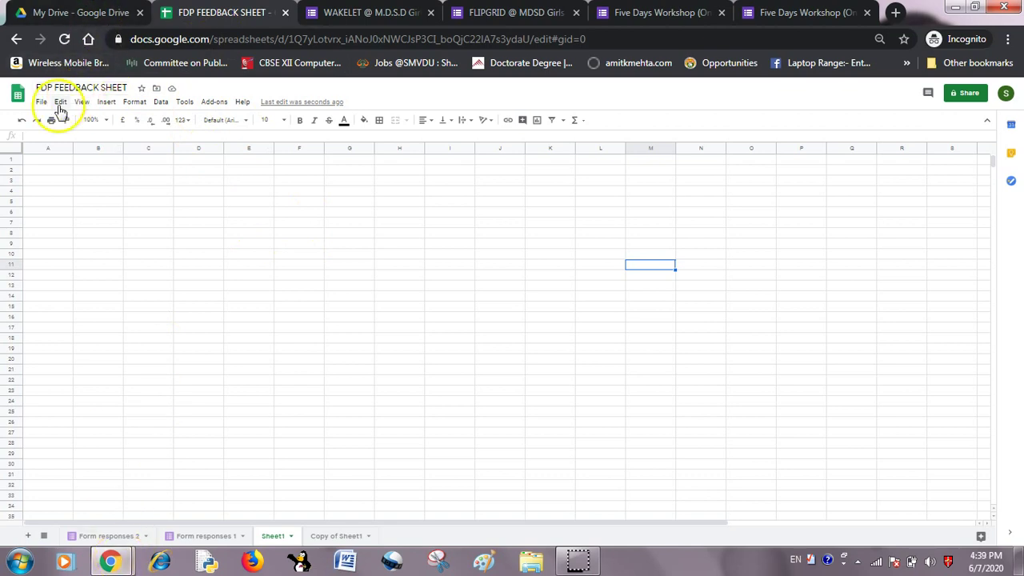
{"action": "left_click", "coordinate": [215, 39]}
{"action": "key", "text": "Return"}
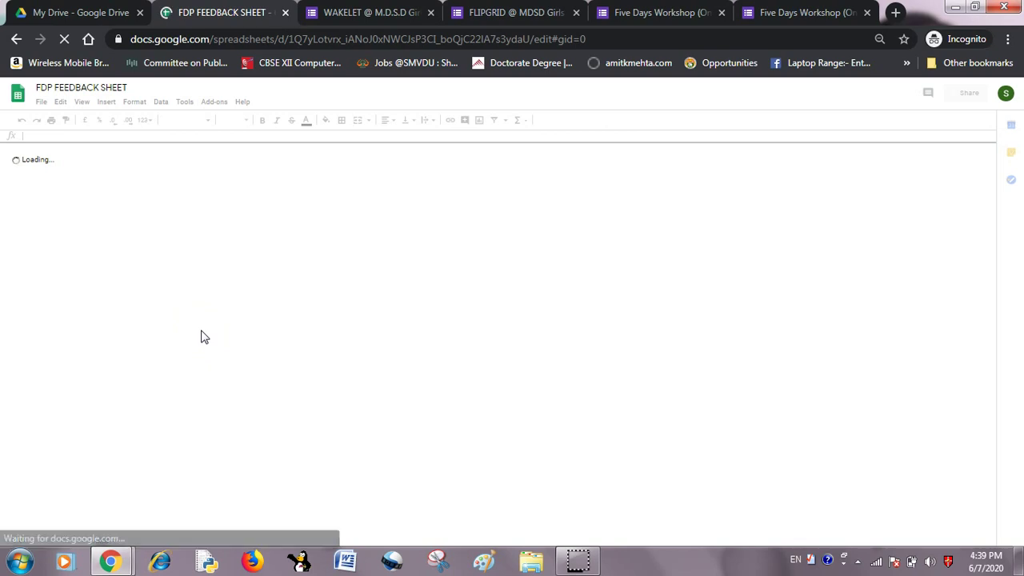
Check the Form responses 1 and Form responses 2 tabs for the submitted response rows.
{"action": "left_click", "coordinate": [212, 320]}
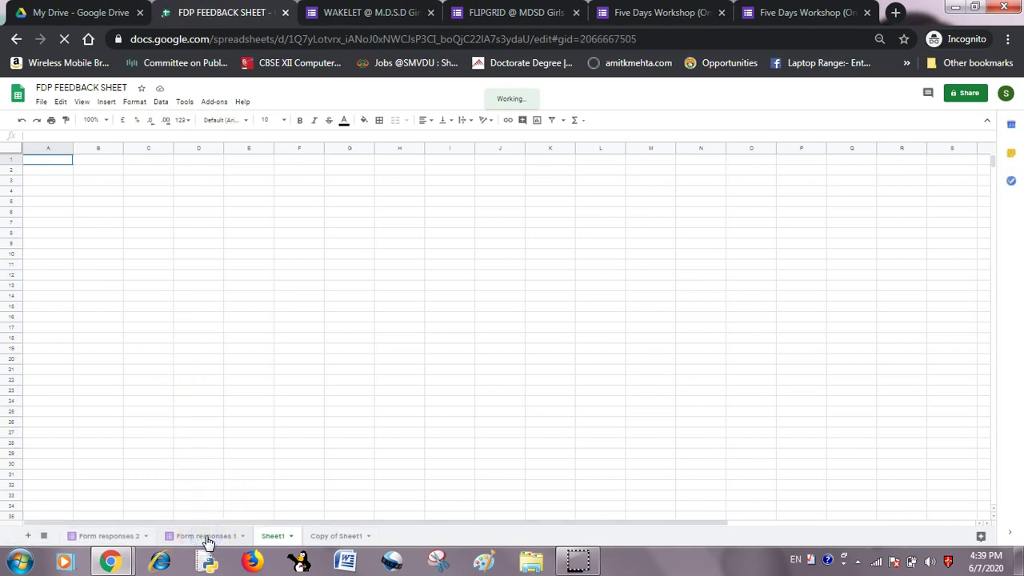
{"action": "left_click", "coordinate": [206, 536]}
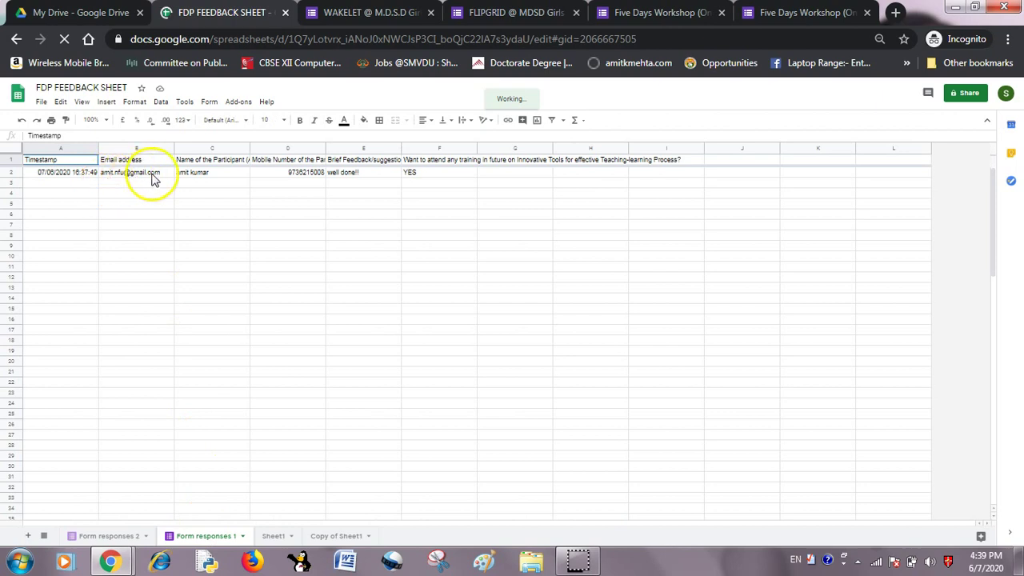
{"action": "left_click", "coordinate": [128, 536]}
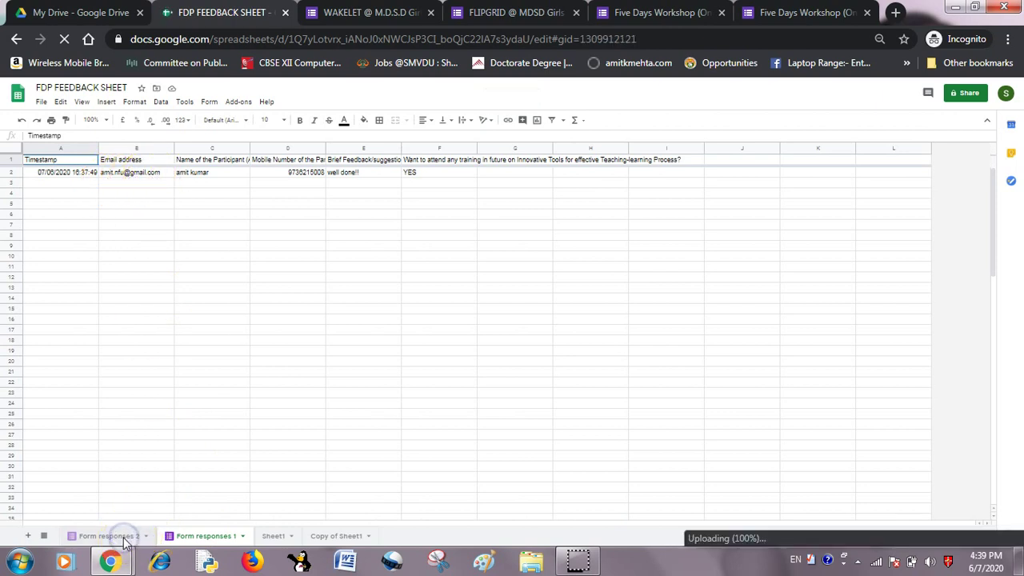